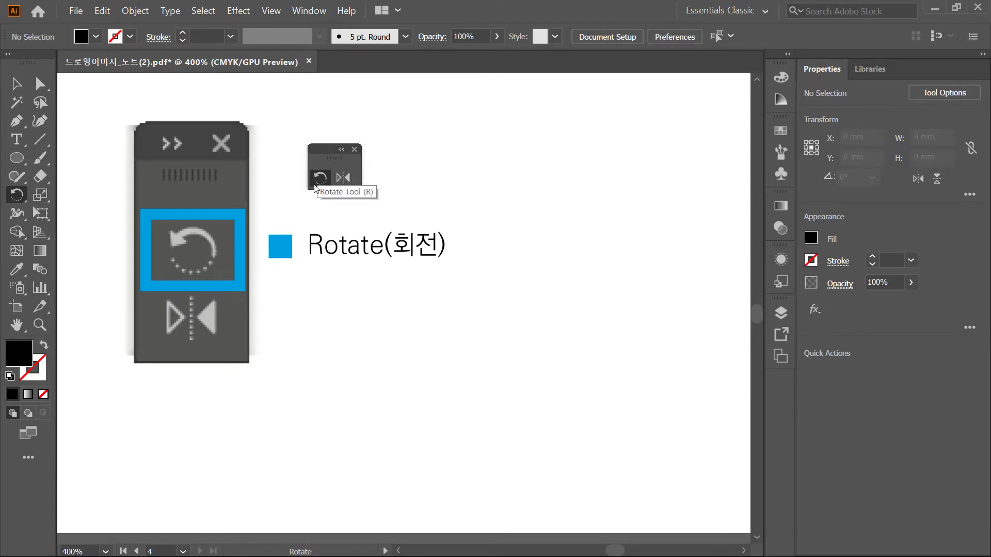
Draw a circle about 5.4 mm in diameter below the Rotate heading and swap its fill and stroke to leave only an outline
left_click(17, 158)
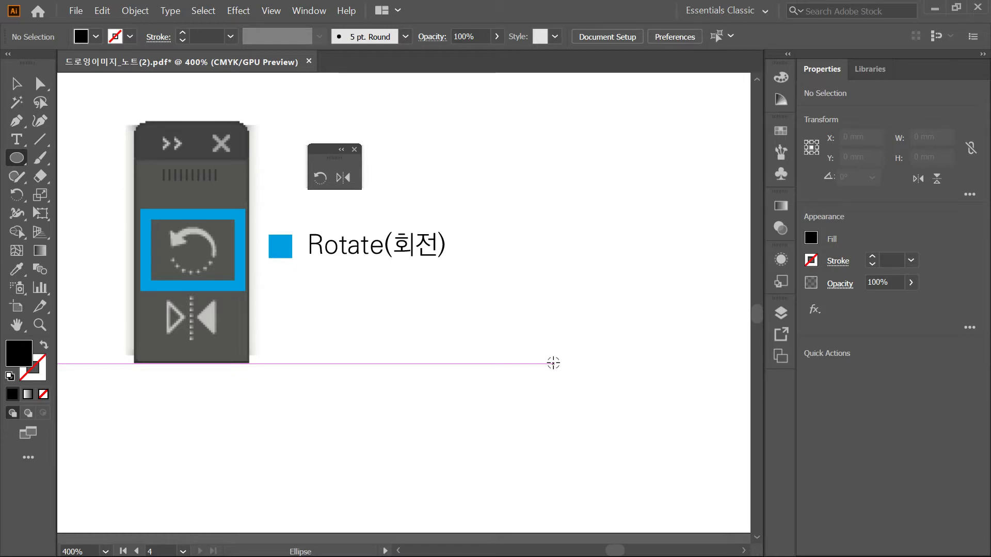
left_click_drag(553, 363, 543, 343)
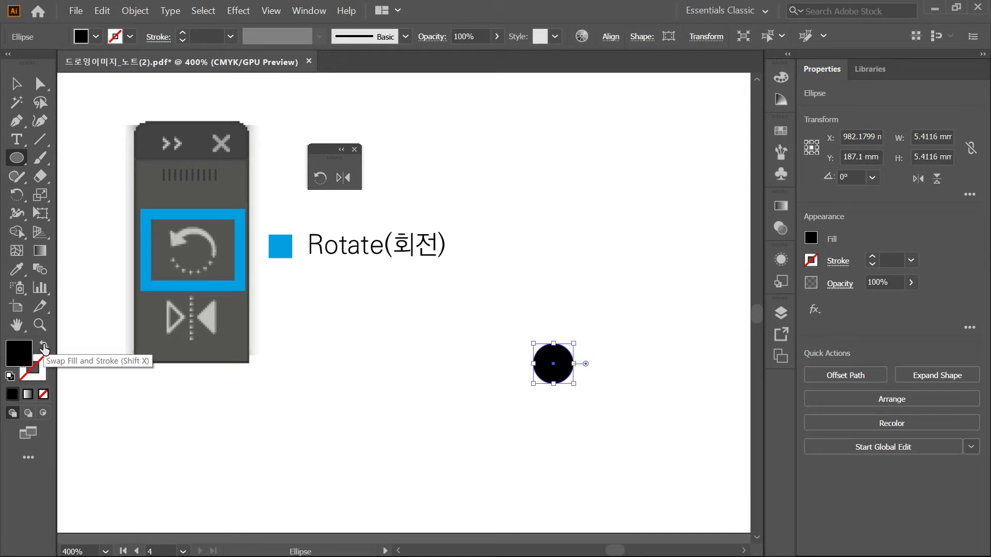
left_click(44, 349)
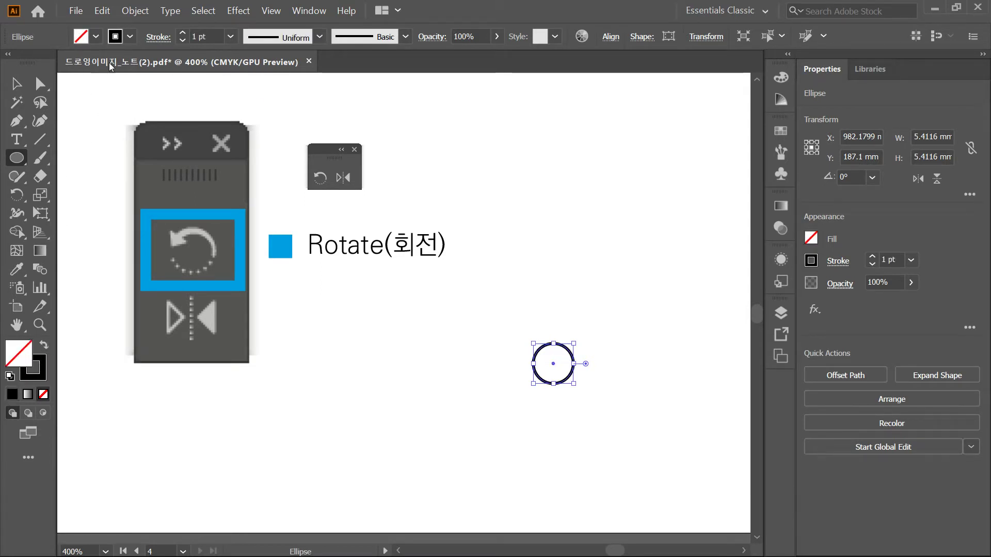
Set the circle's stroke colour to orange and deselect the circle
left_click(130, 36)
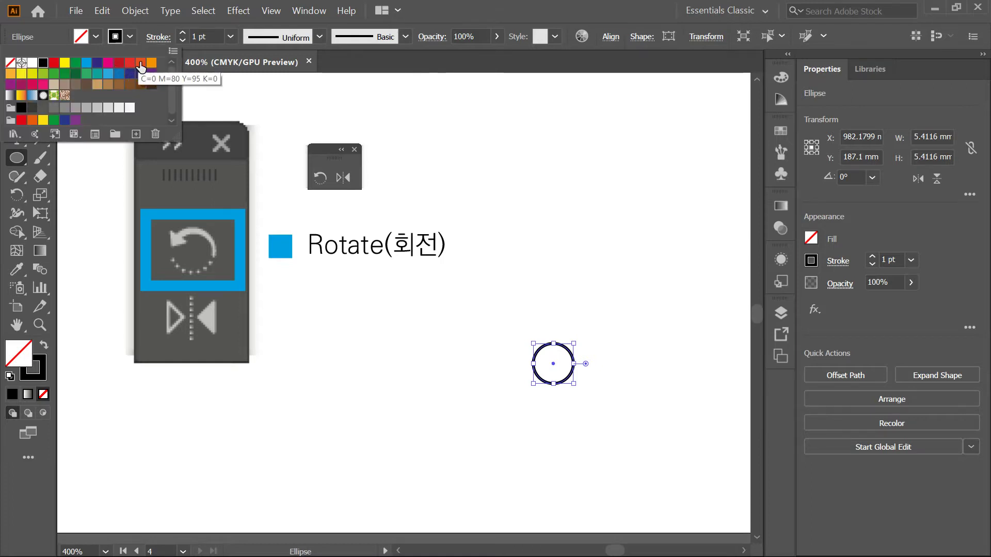
left_click(37, 379)
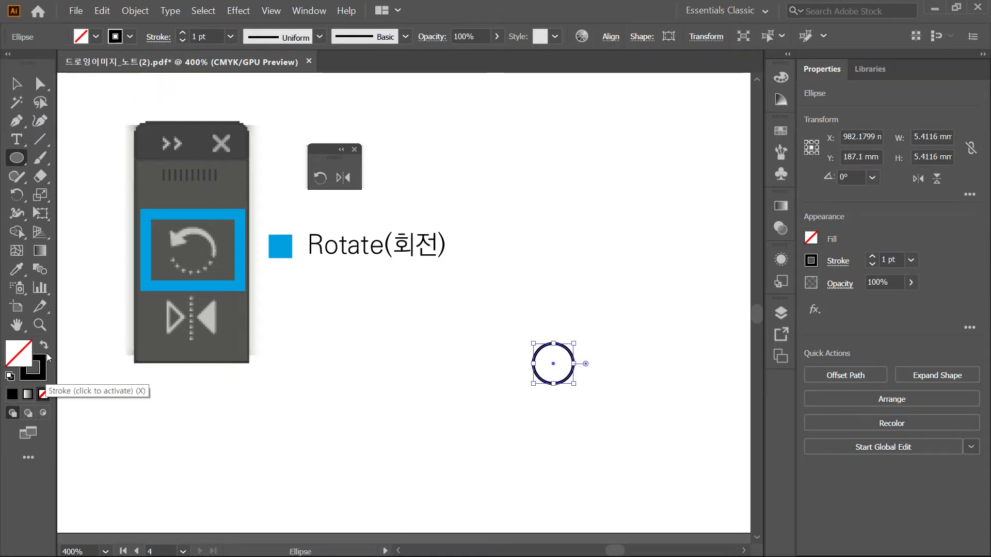
left_click(37, 373)
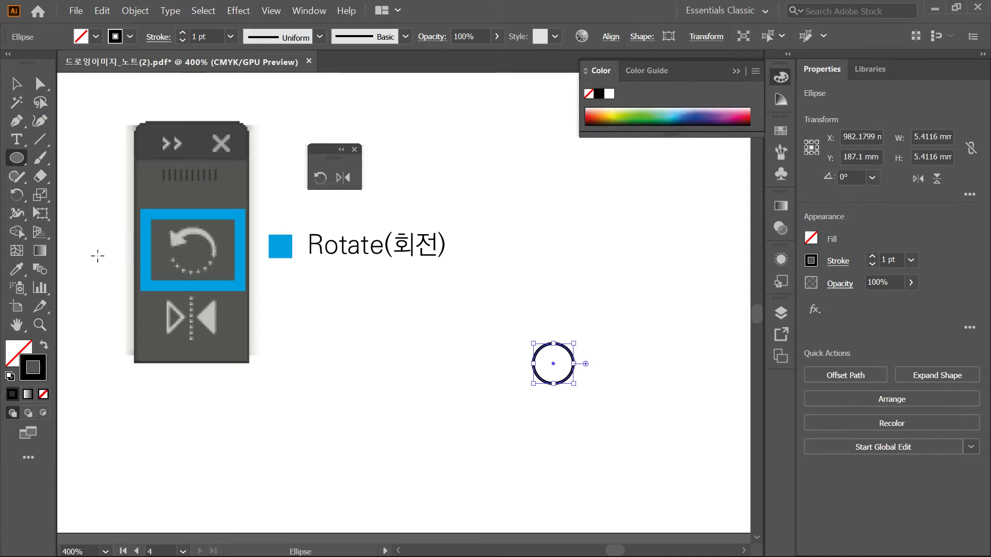
left_click(130, 36)
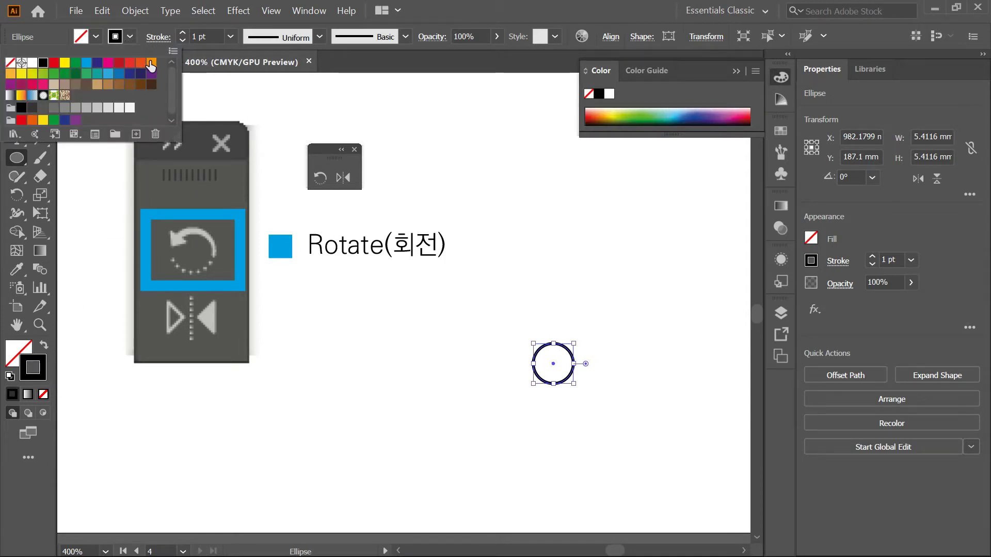
left_click(150, 64)
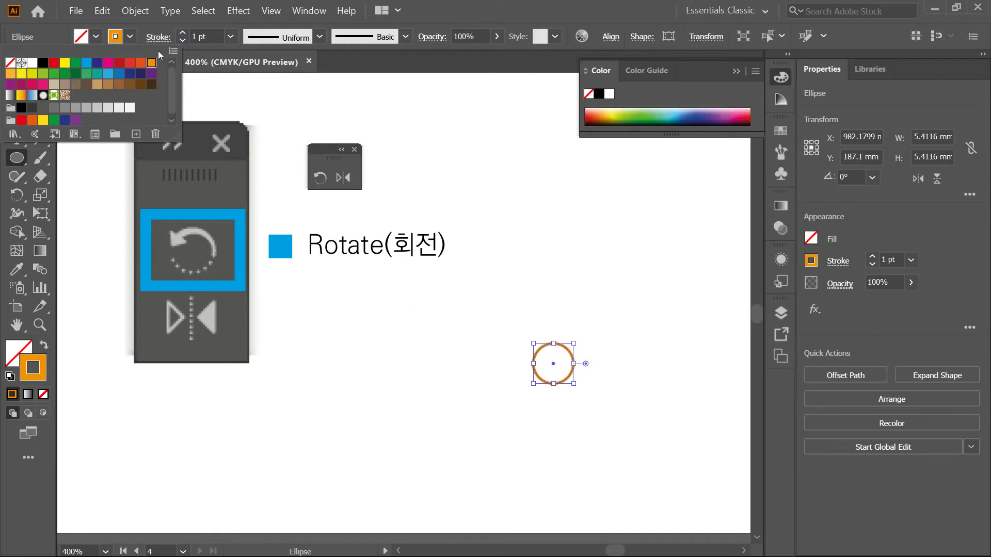
key("Escape")
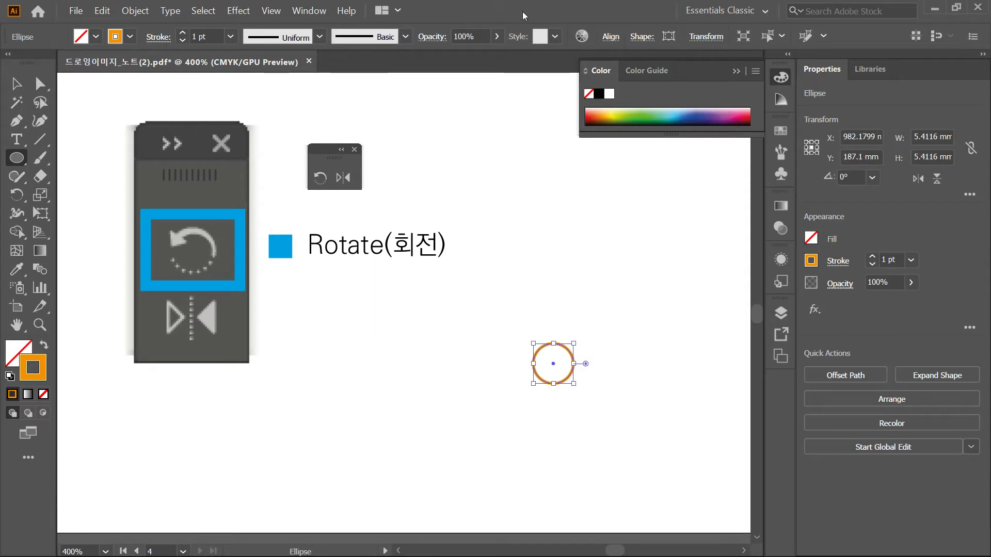
key("ctrl+shift+a")
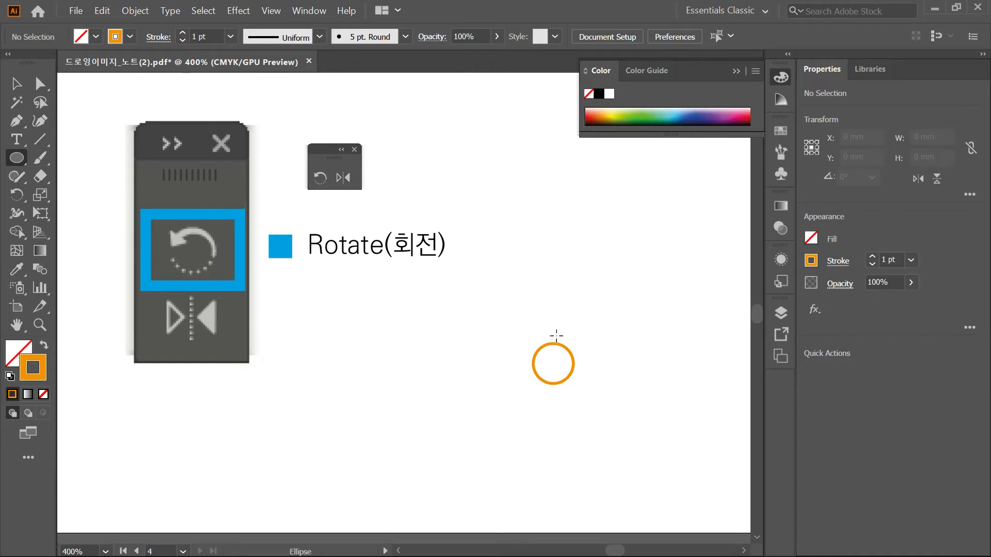
Draw a tall ellipse standing on top of the circle, about as wide as the circle, and swap its orange stroke to the fill
left_click_drag(558, 321, 573, 267)
key("ctrl+z")
key("shift")
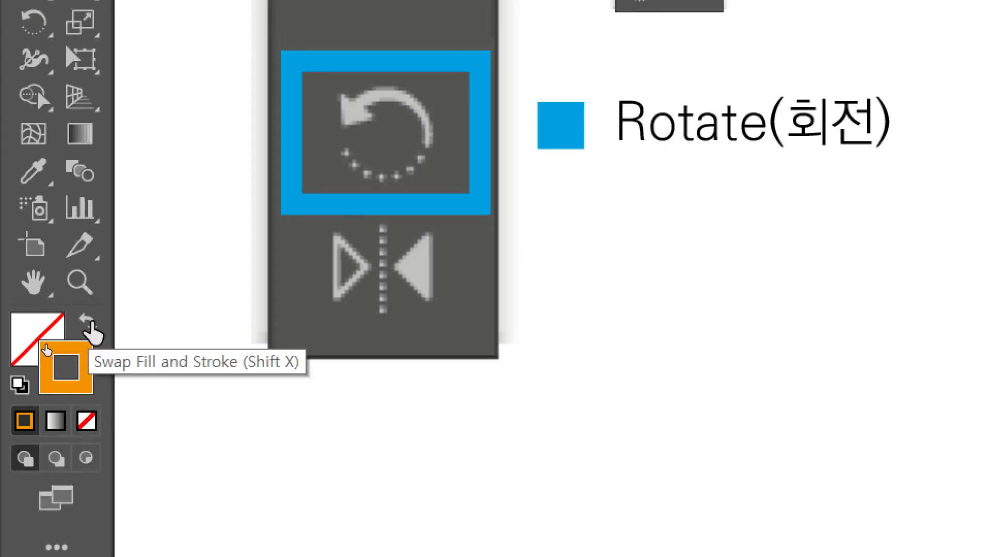
left_click(89, 324)
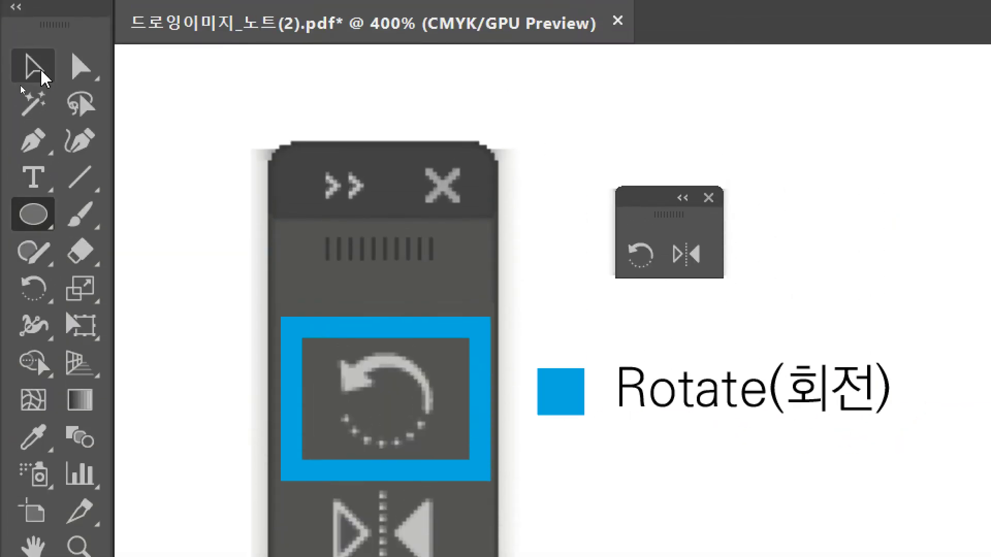
Narrow the orange ellipse symmetrically about its centre into a slim petal and deselect it
left_click(40, 73)
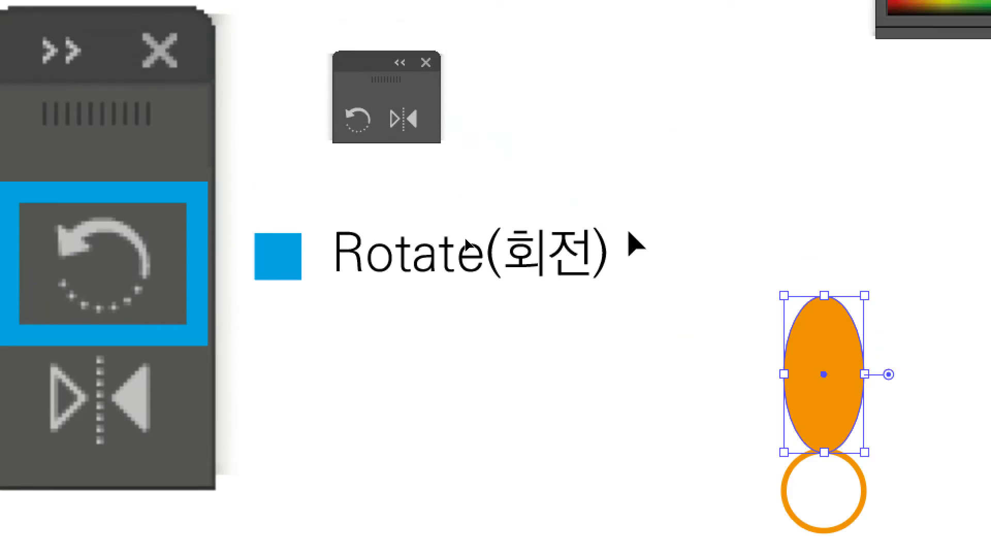
left_click_drag(795, 382, 808, 381)
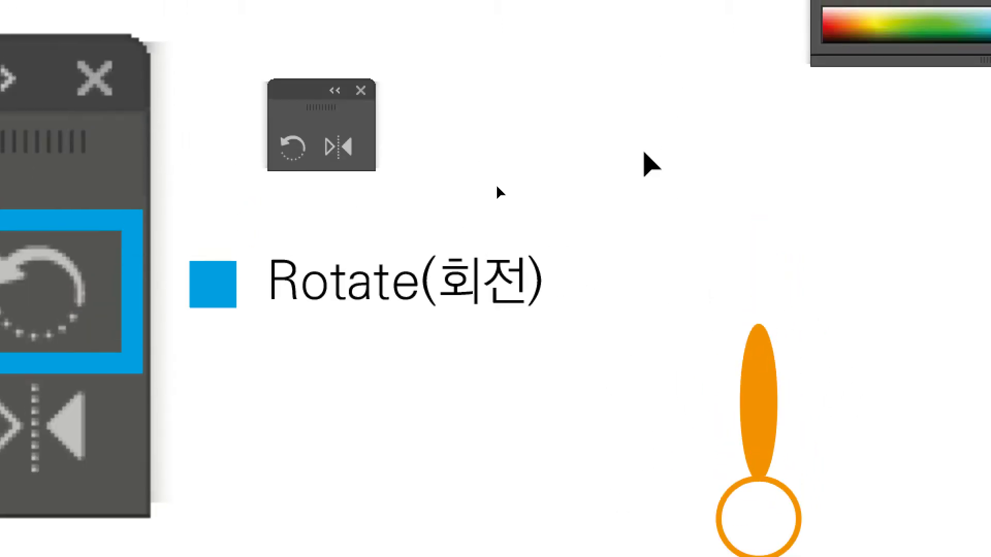
left_click(764, 381)
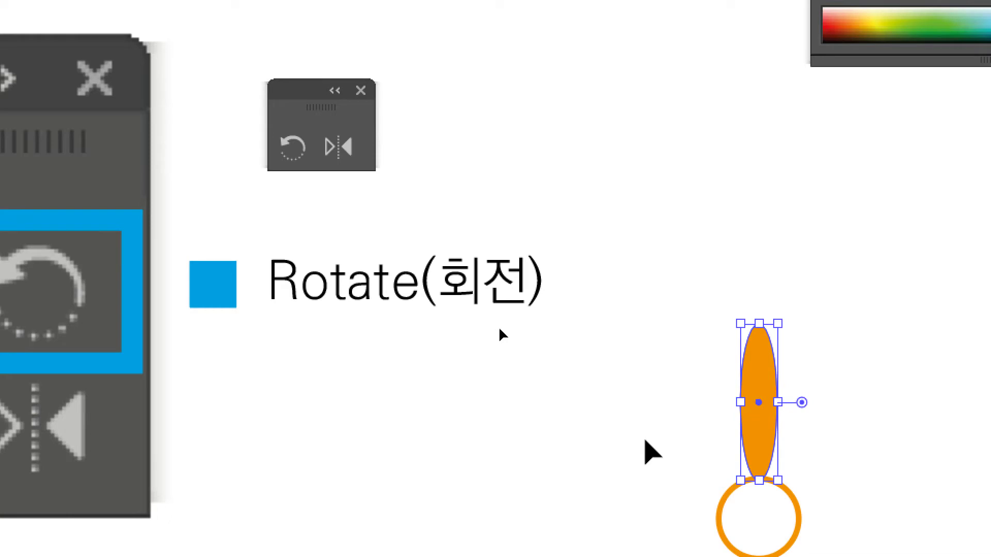
left_click(692, 479)
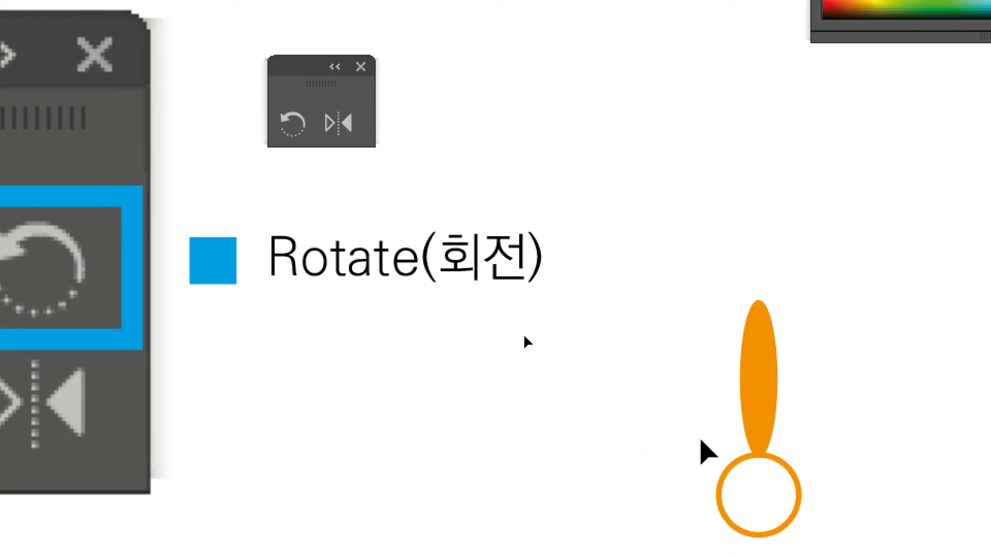
left_click(759, 400)
mouse_move(738, 380)
left_mouse_down()
mouse_move(734, 387)
mouse_move(758, 386)
mouse_move(747, 385)
left_mouse_up()
left_click(863, 388)
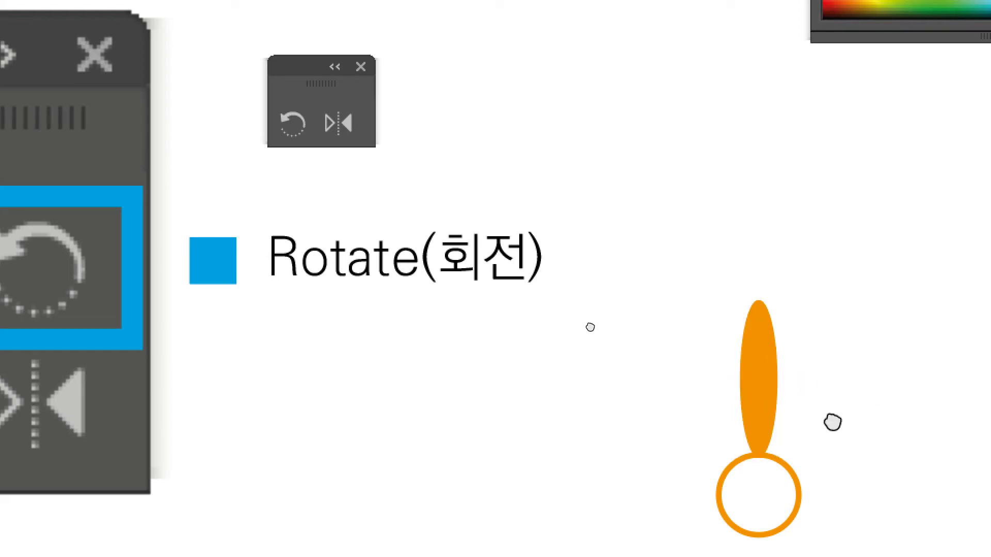
Move the floating Rotate and Reflect tool group further away from the petal drawing
scroll(421, 269, "down", 3)
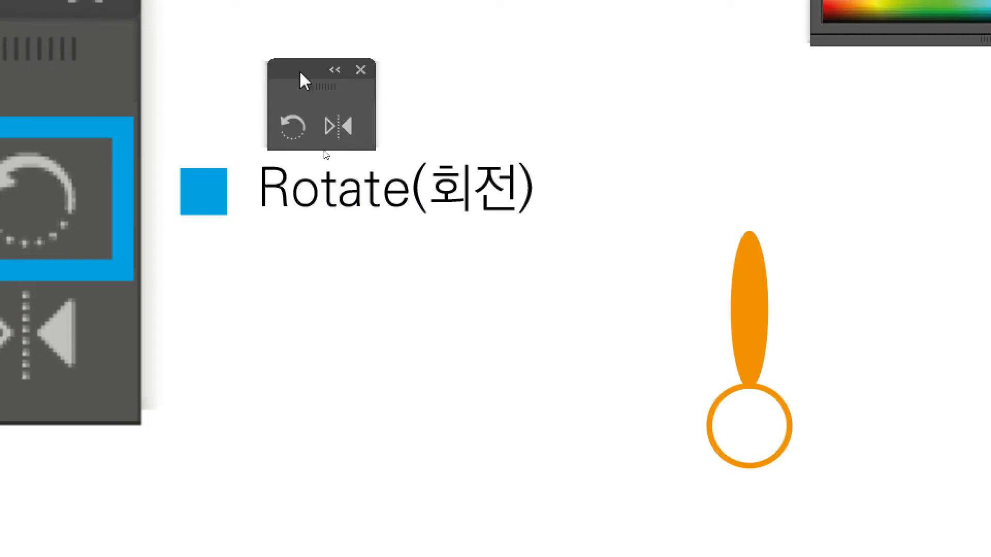
left_click_drag(301, 77, 222, 79)
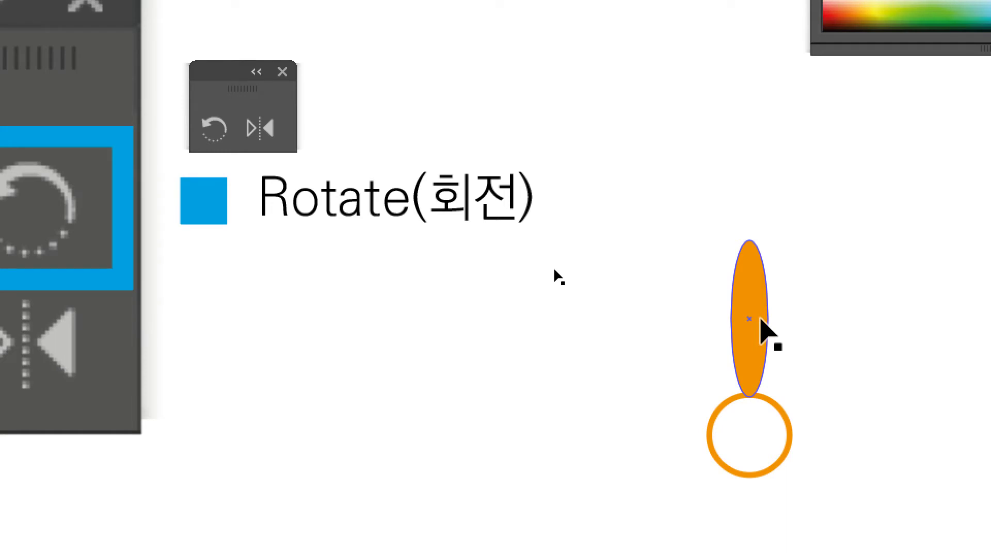
Try rotating the petal freehand by its bounding box corner, undo the rotation and deselect the petal
left_click(760, 319)
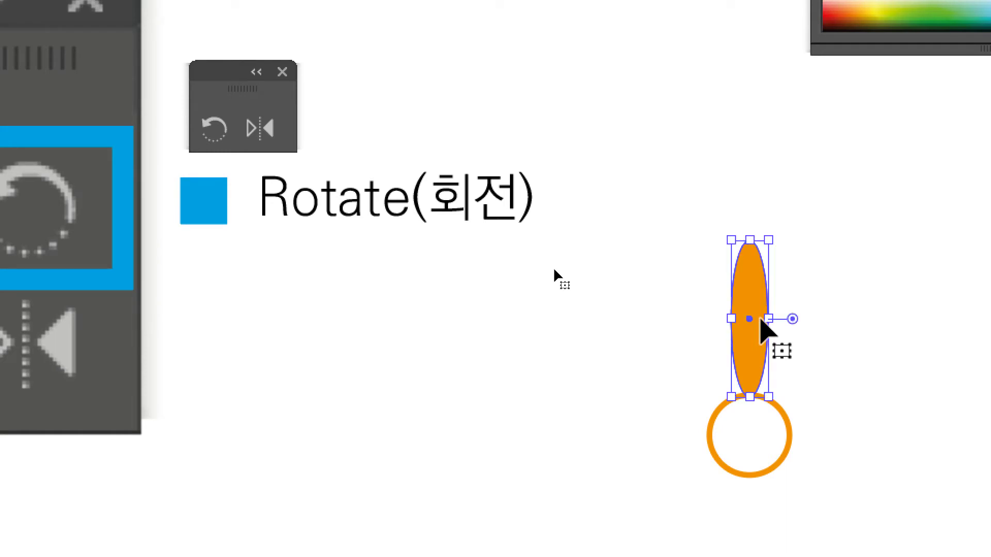
left_click_drag(774, 232, 800, 259)
key("ctrl+z")
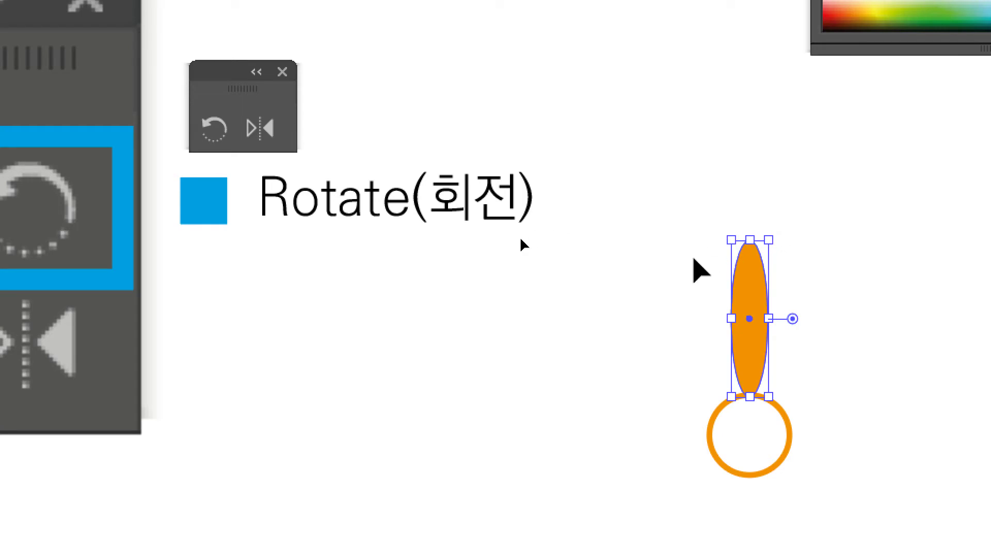
left_click(674, 266)
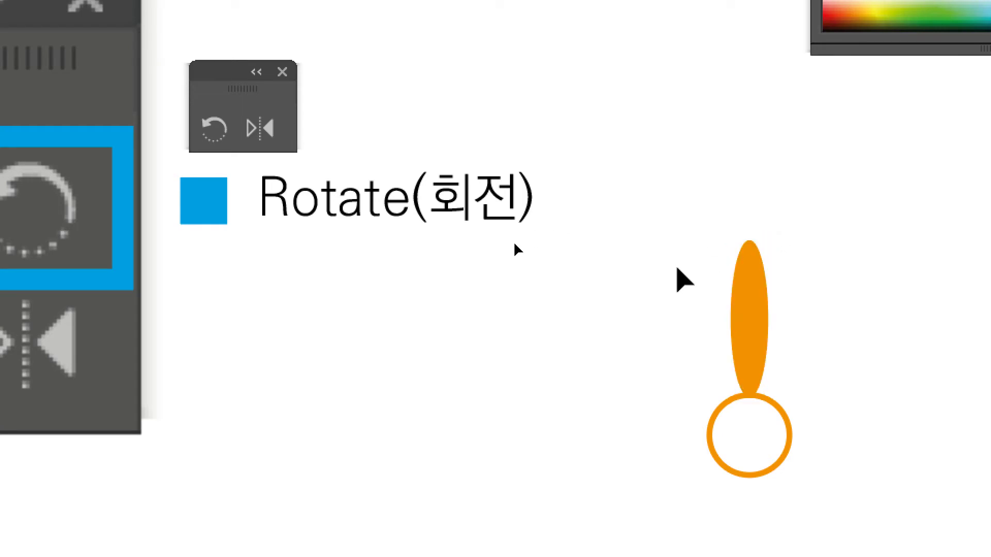
Set up a rotation of the petal about the circle's centre with an angle of 18°
left_click(746, 290)
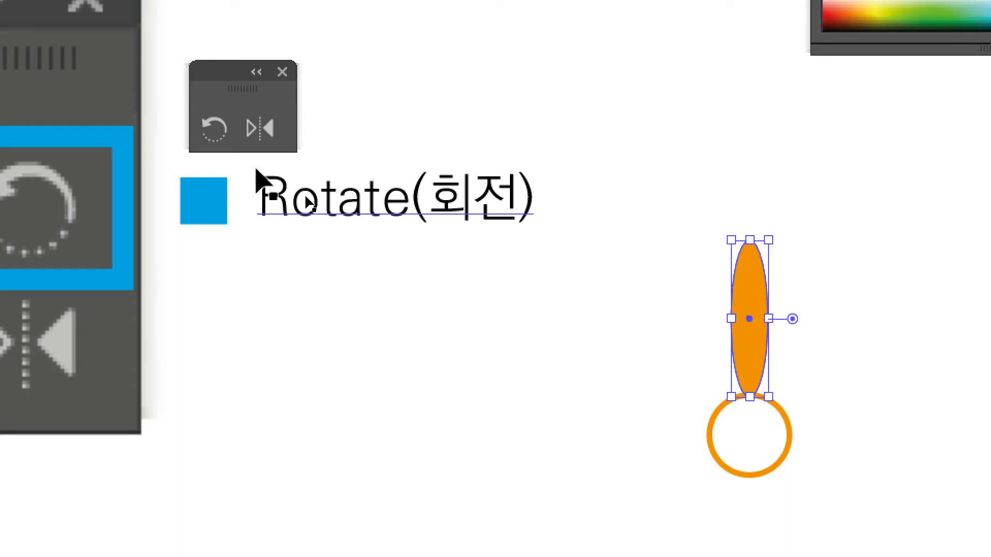
left_click(226, 138)
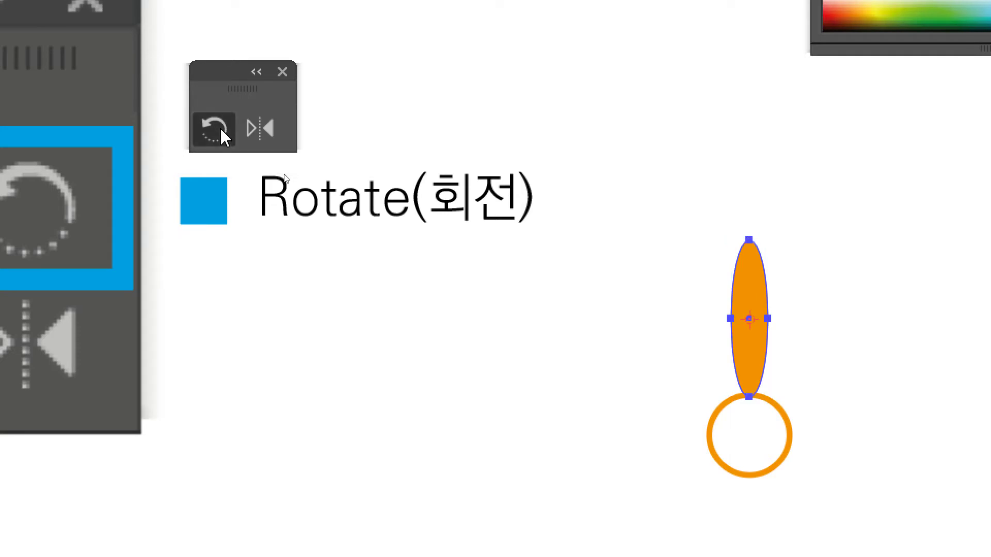
left_click(749, 436, "alt")
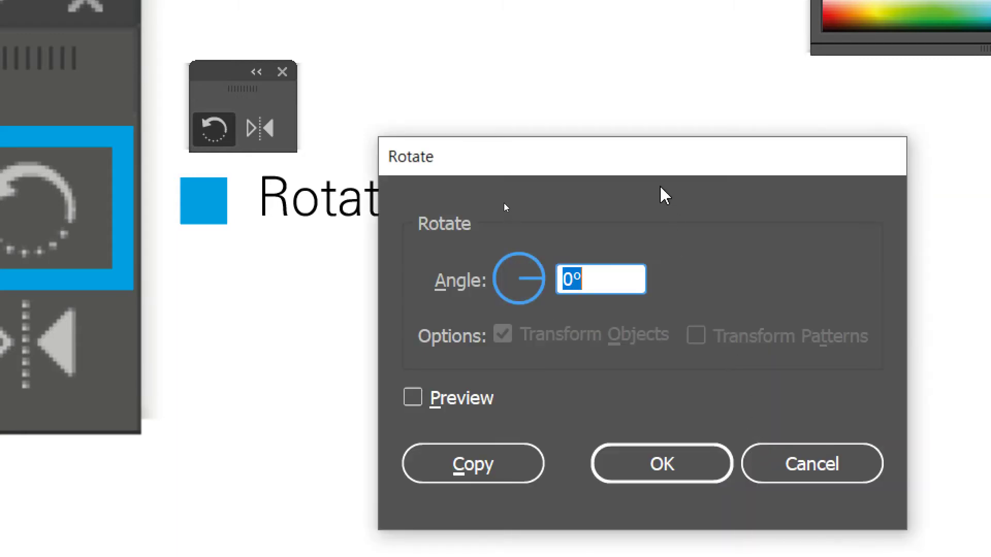
left_click_drag(659, 157, 401, 105)
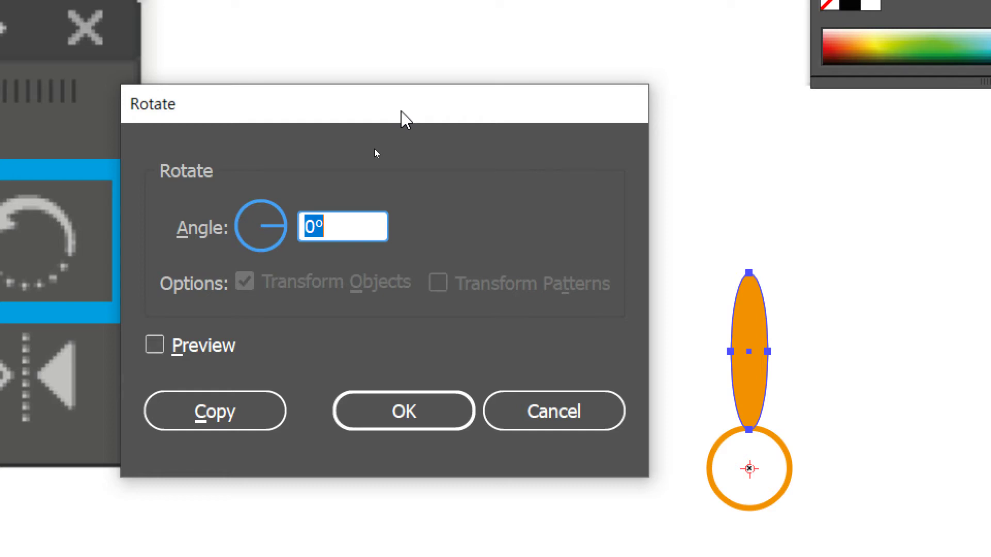
type("1")
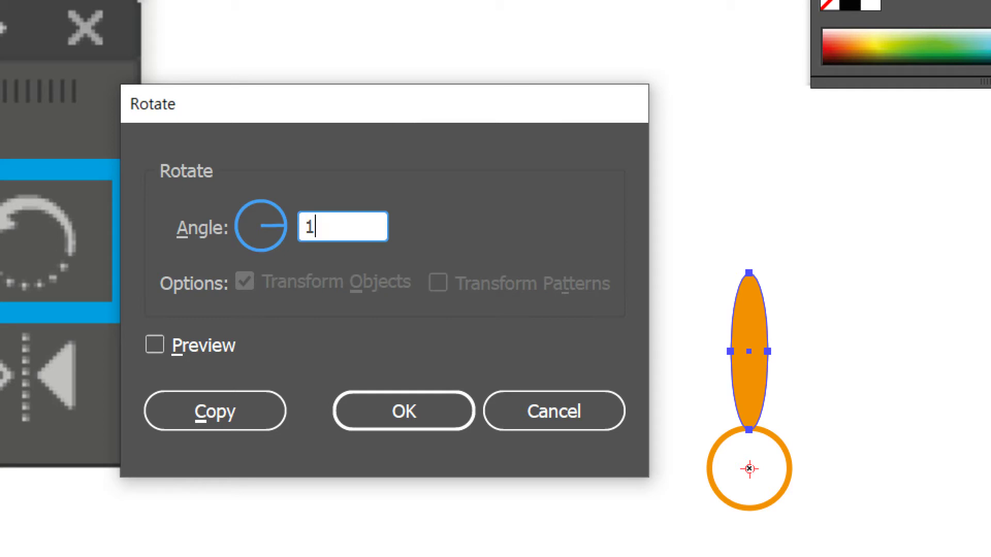
type("8")
left_click_drag(380, 119, 694, 25)
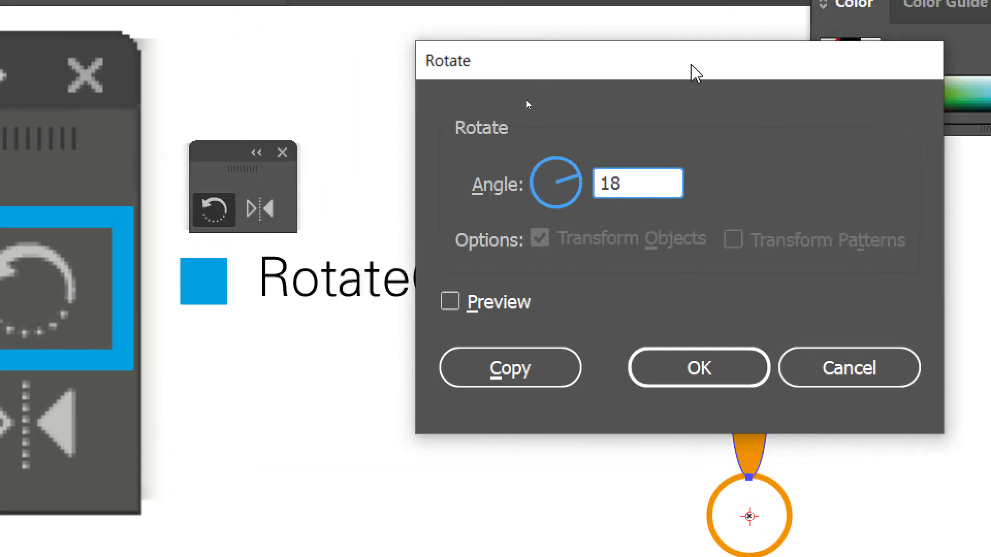
left_click_drag(694, 73, 454, 54)
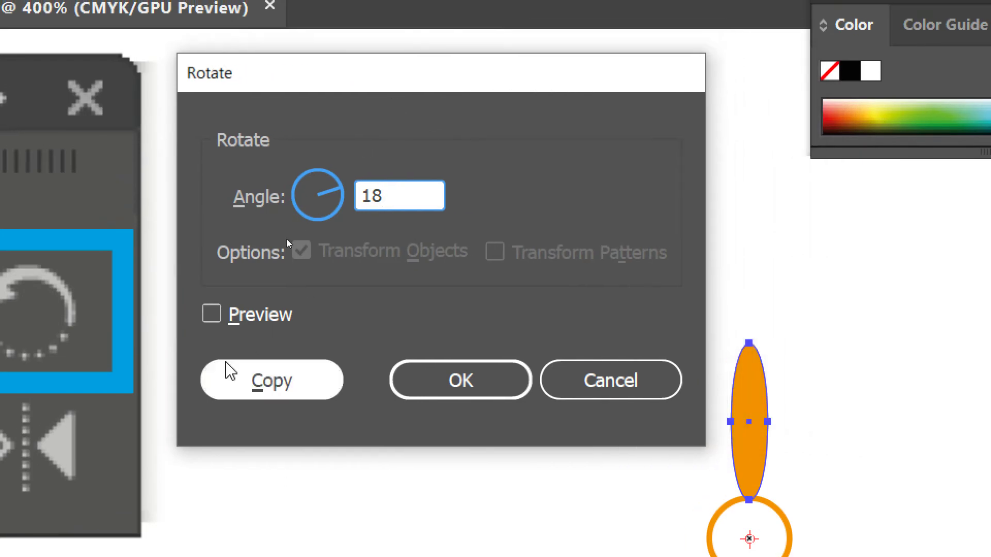
Compare the petal with and without the rotation preview and apply the rotation as a copy
left_click(211, 316)
left_click(211, 316)
left_click(211, 316)
left_click(211, 316)
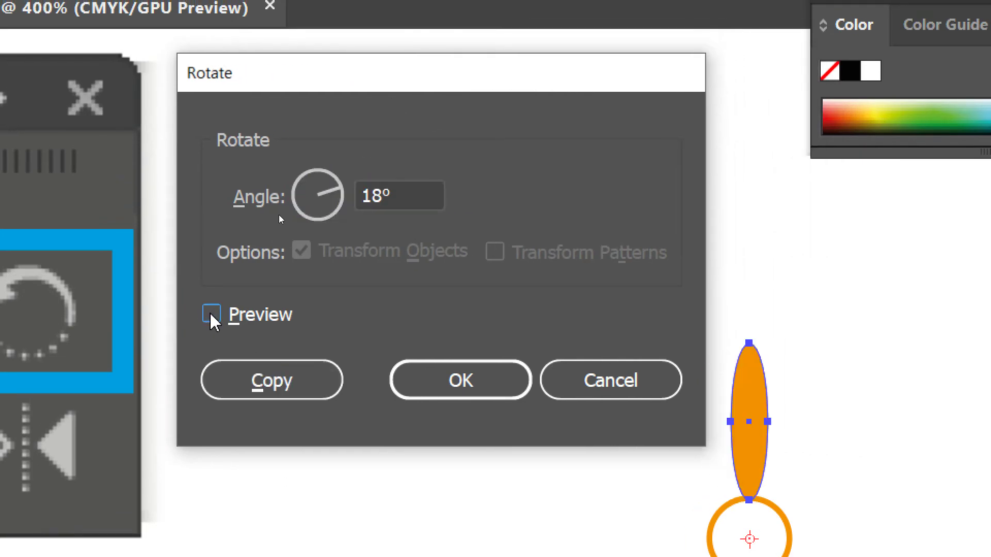
left_click(211, 315)
left_click(211, 314)
left_click(211, 315)
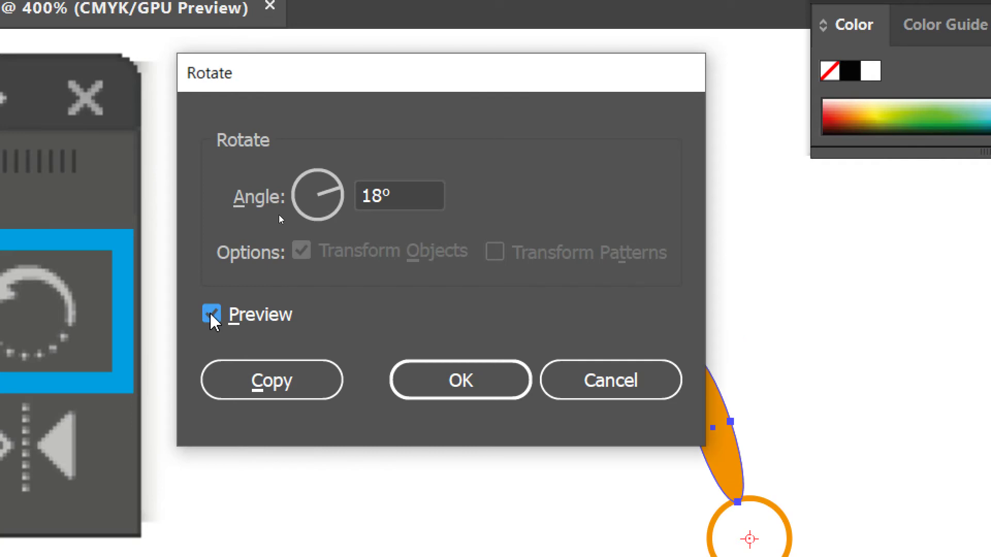
left_click(211, 315)
left_click(211, 315)
left_click(211, 315)
left_click(211, 314)
left_click(211, 316)
left_click(211, 316)
left_click(257, 390)
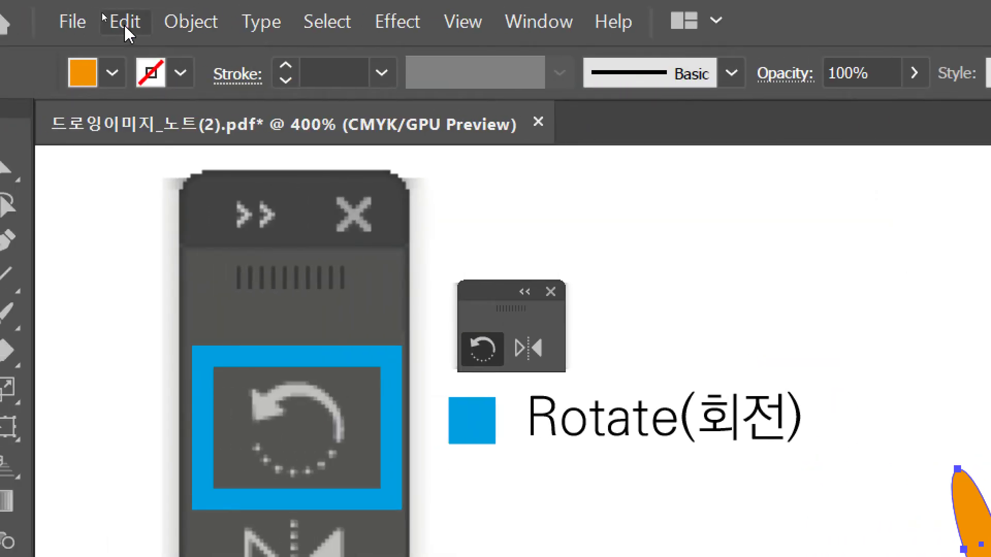
Repeat the last rotation once with Transform Again to add another petal copy around the circle's centre
left_click(124, 26)
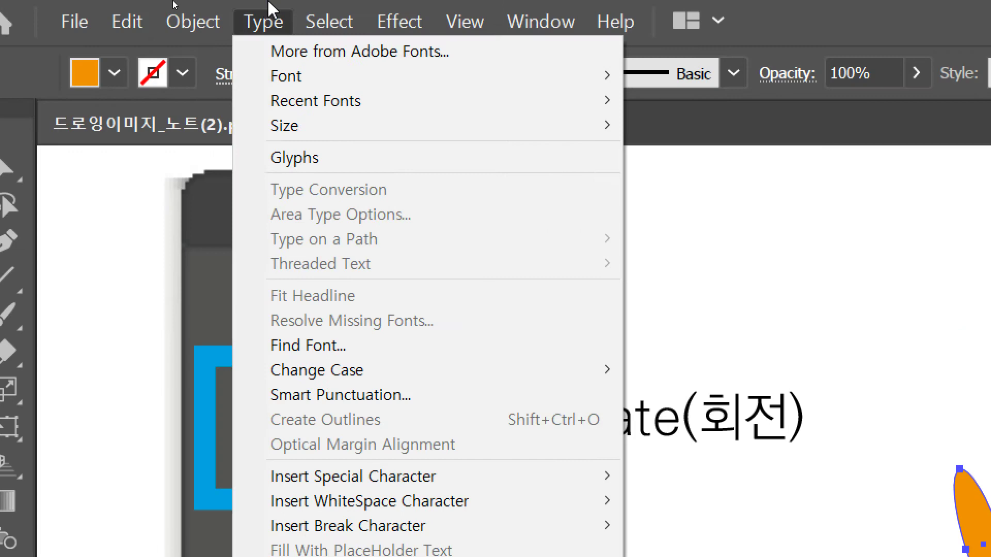
mouse_move(208, 30)
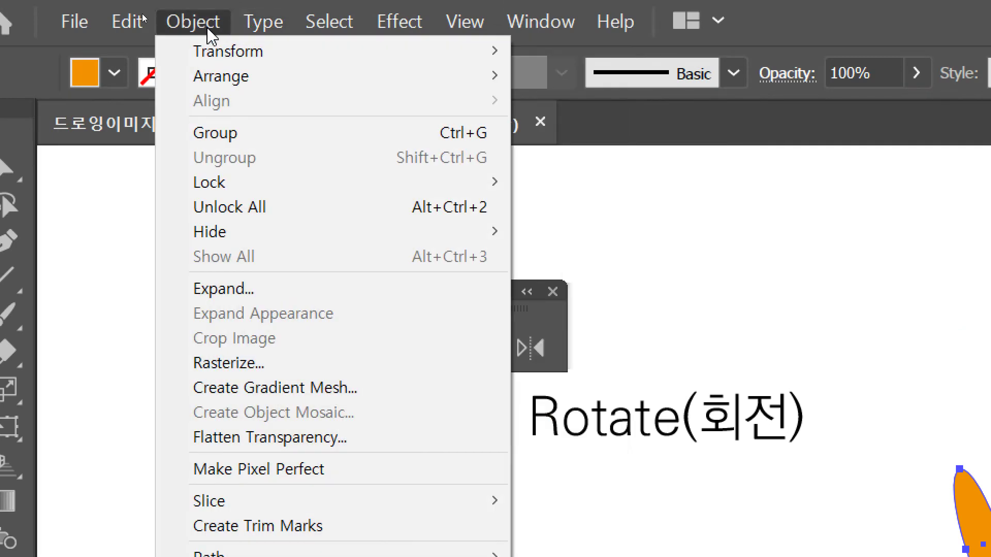
mouse_move(208, 55)
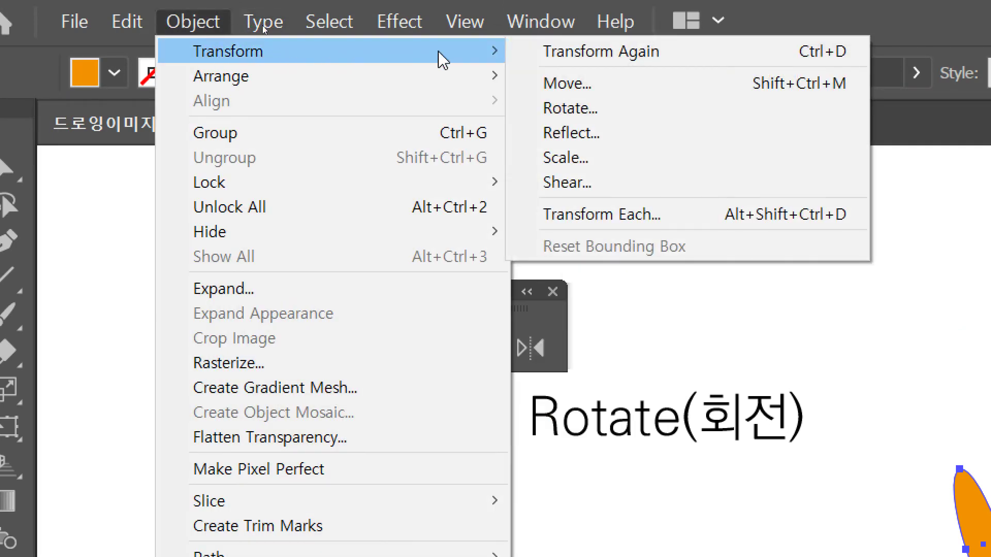
left_click(699, 52)
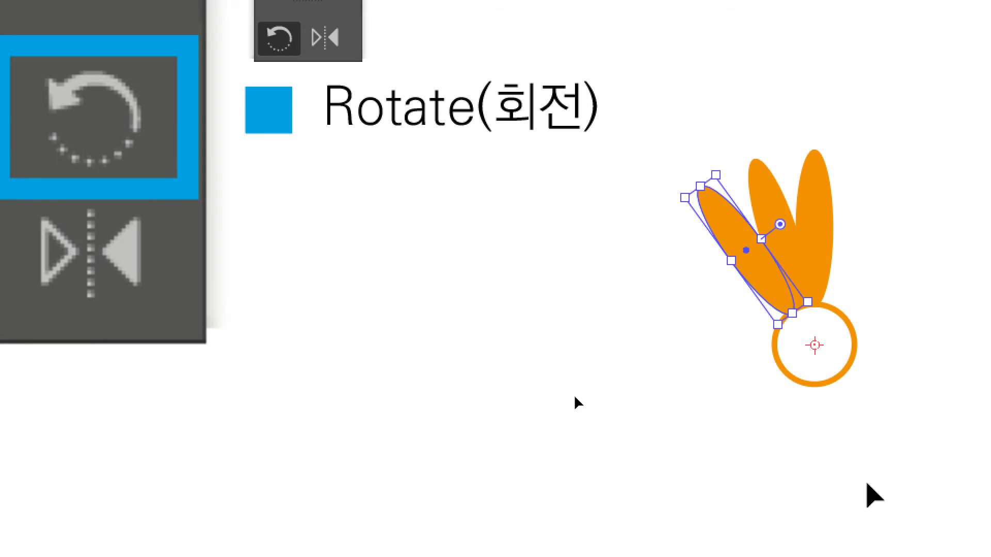
Keep repeating the 18° rotated copy until petals surround the whole circle, and deselect the last petal
key("ctrl+d")
key("ctrl+d")
key("ctrl+d")
key("ctrl+d")
key("ctrl+d")
key("ctrl+d")
key("ctrl+d")
key("ctrl+d")
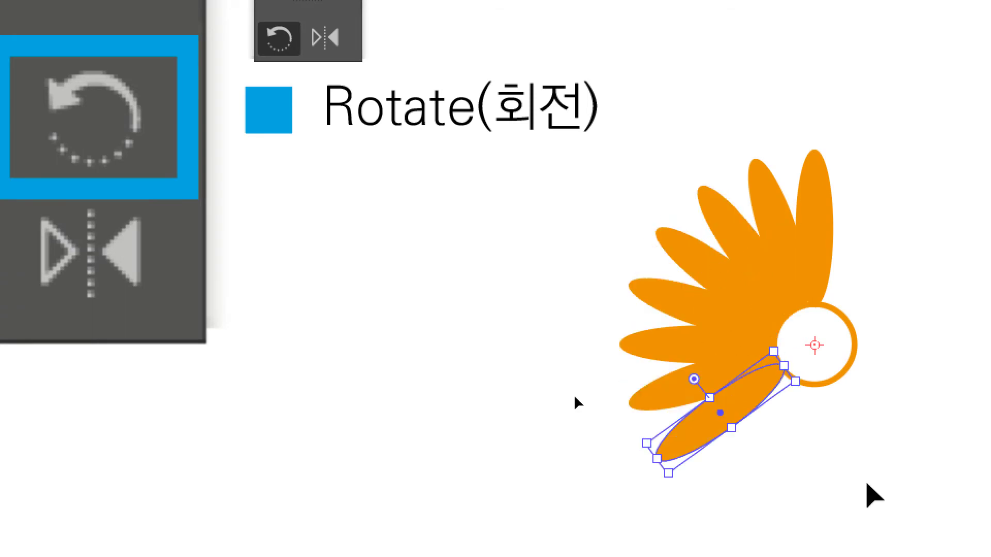
key("ctrl+d")
key("ctrl+d")
key("ctrl+d")
key("ctrl+d")
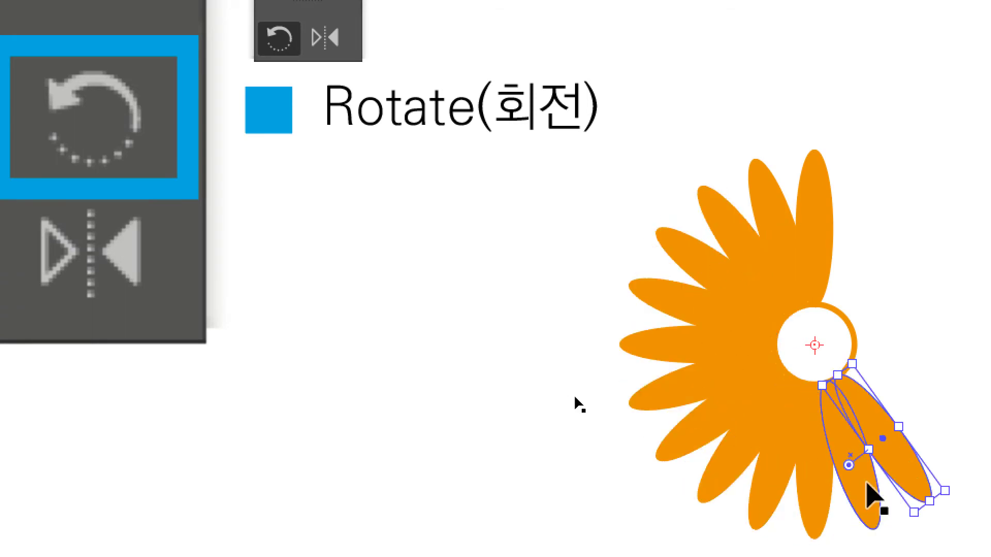
key("ctrl+d")
key("ctrl+d")
key("ctrl+d")
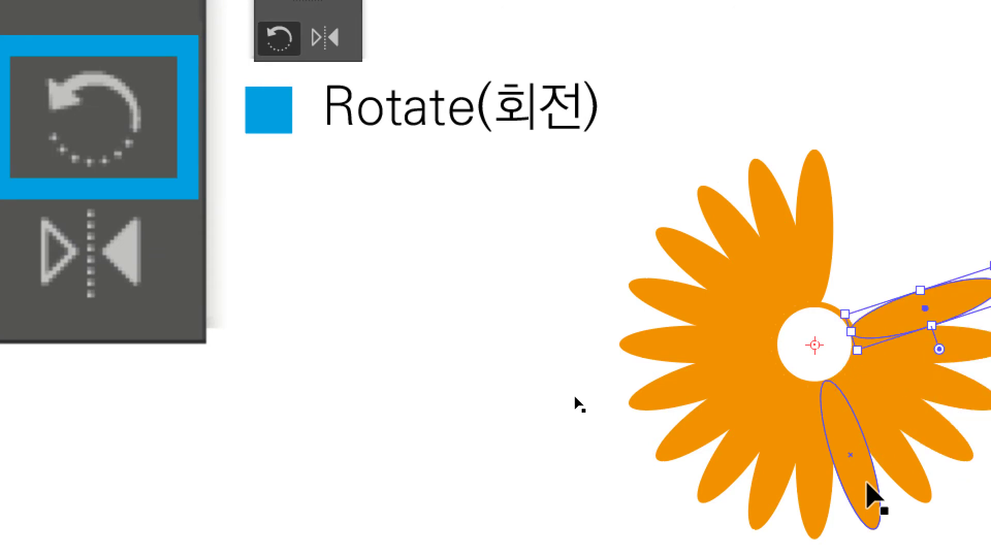
key("ctrl+d")
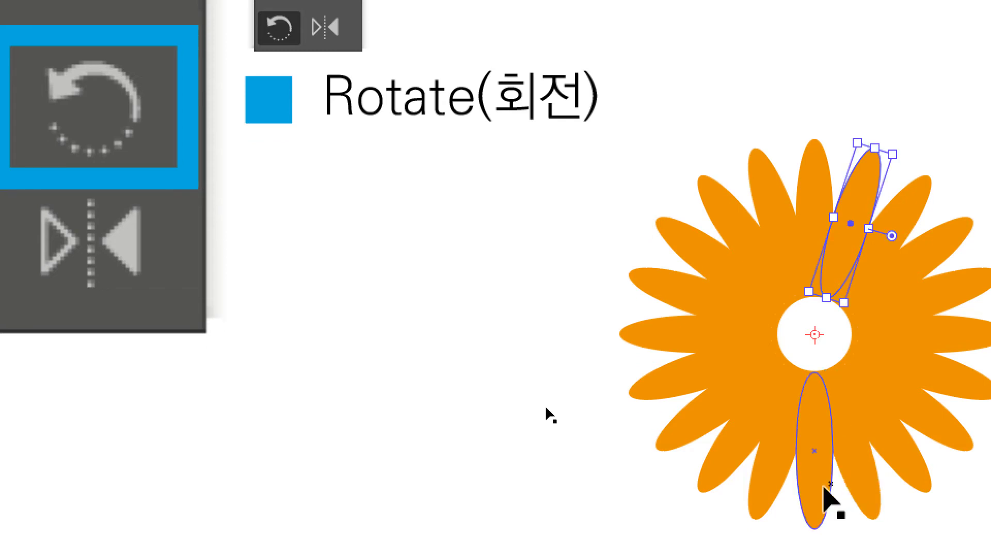
left_click(469, 360)
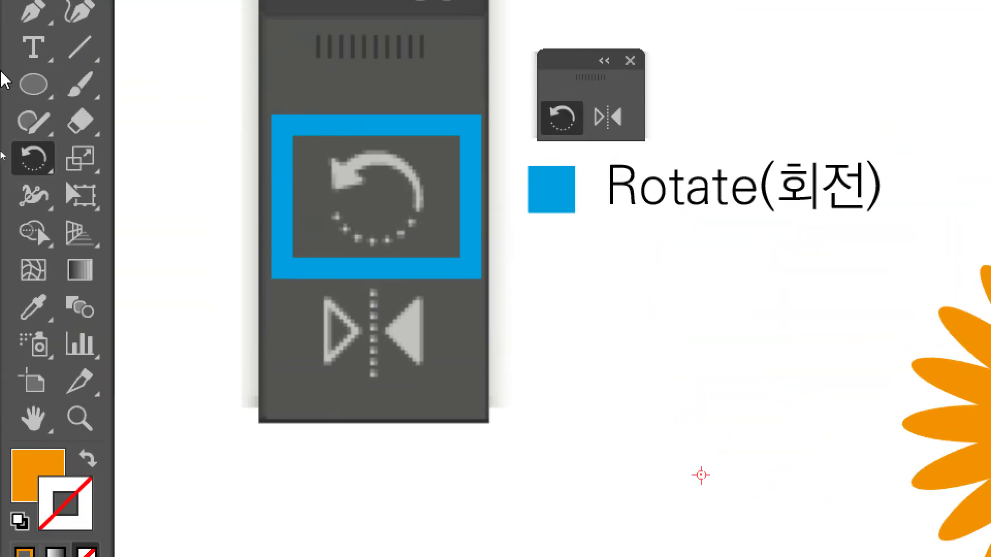
Draw a small orange circle beside the finished flower and a narrow vertical ellipse directly above it
left_click(33, 40)
left_click_drag(661, 333, 693, 349)
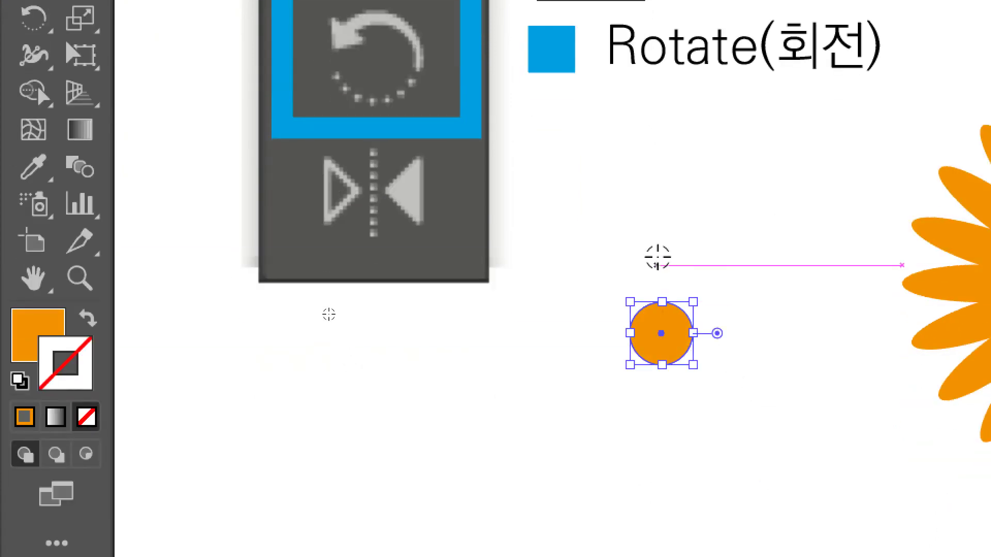
left_click_drag(661, 250, 646, 203)
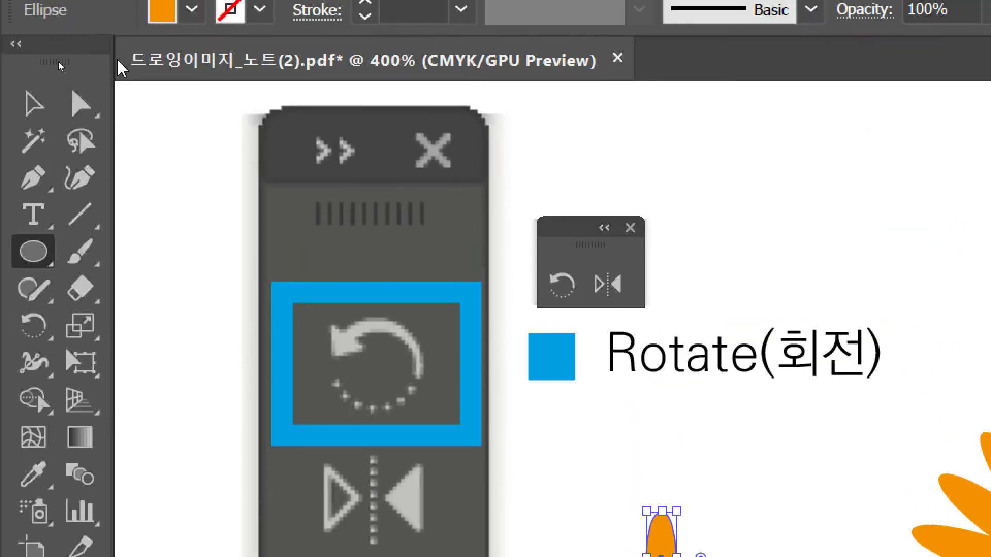
Fill the narrow ellipse with CMYK Cyan
left_click(191, 58)
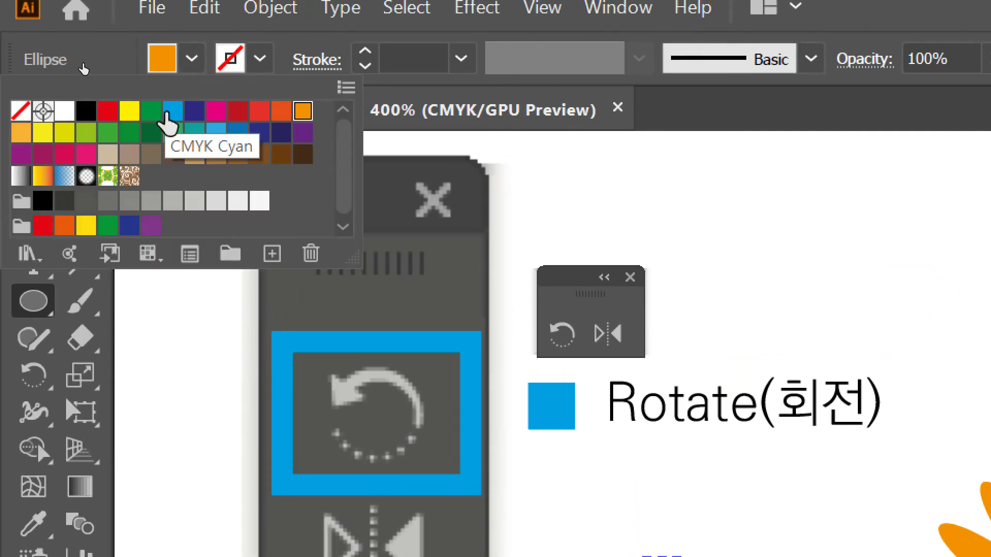
left_click(173, 110)
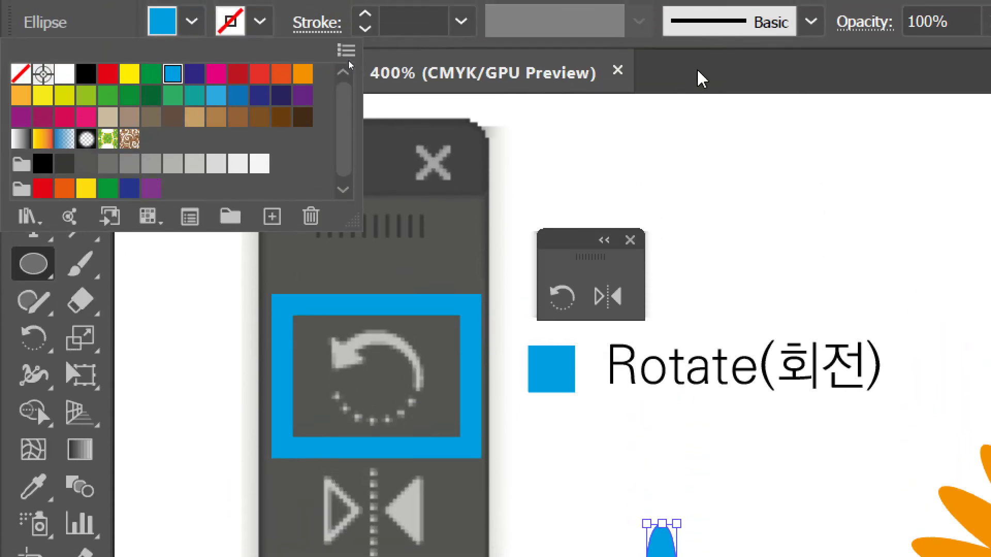
left_click(701, 79)
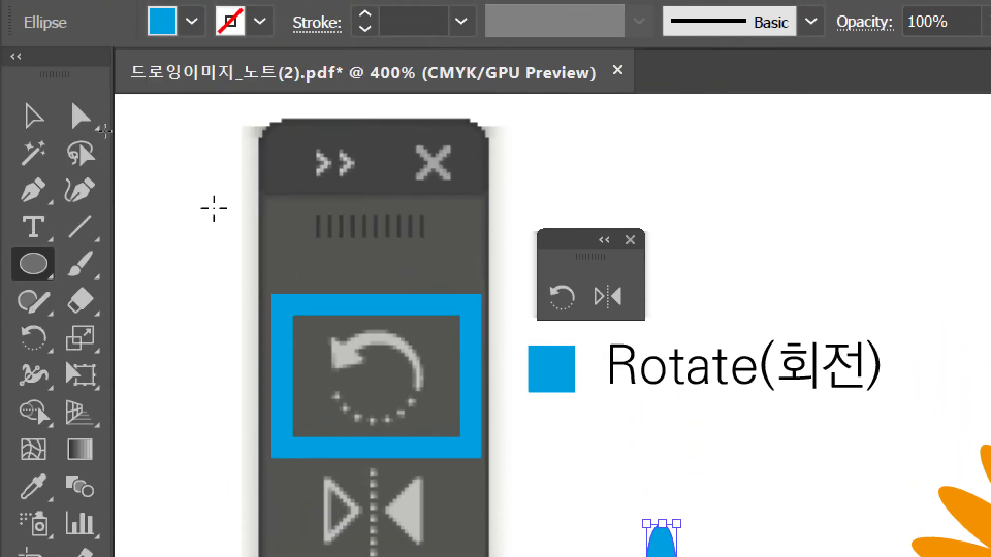
Convert the narrow cyan ellipse's top anchor to a sharp corner point to shape a petal, and deselect it
left_click(32, 190)
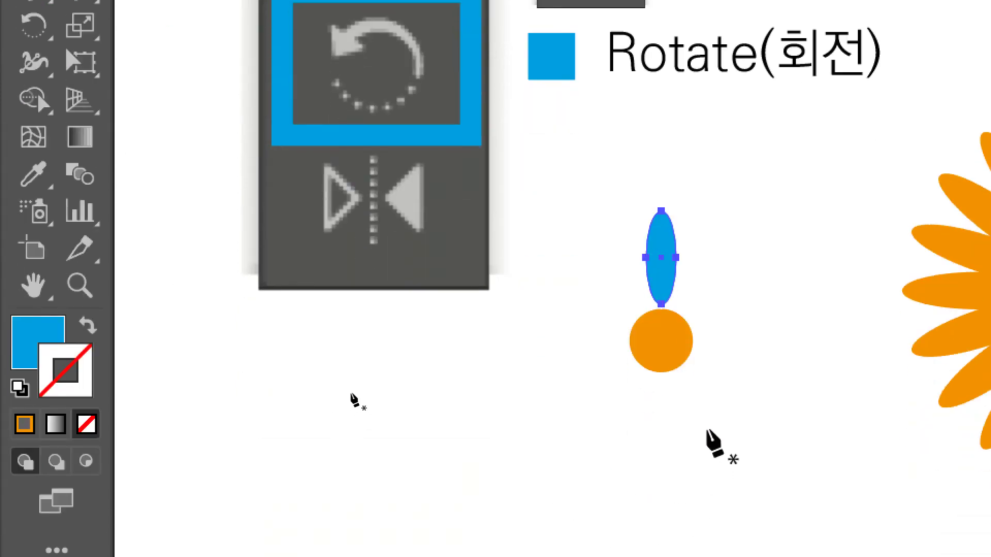
key("v")
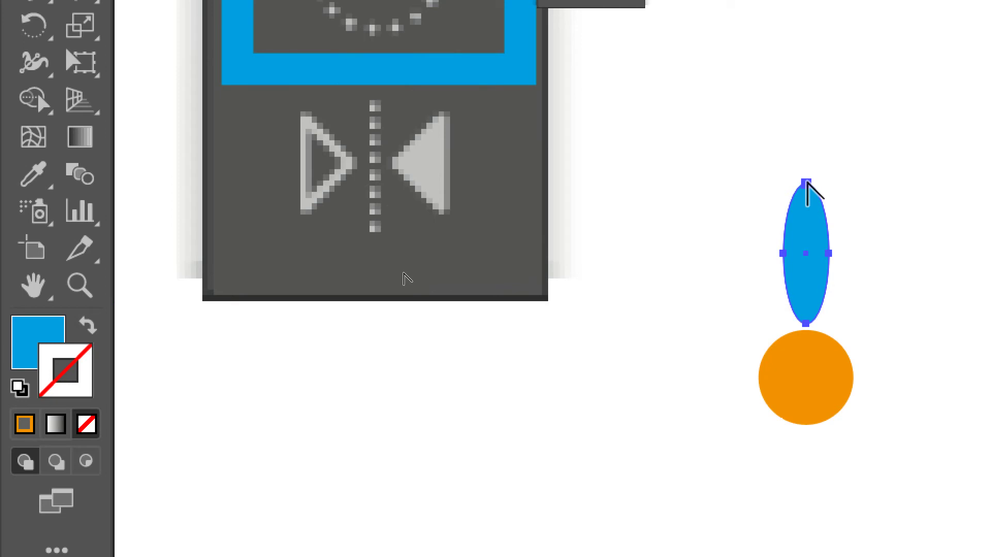
left_click(806, 181)
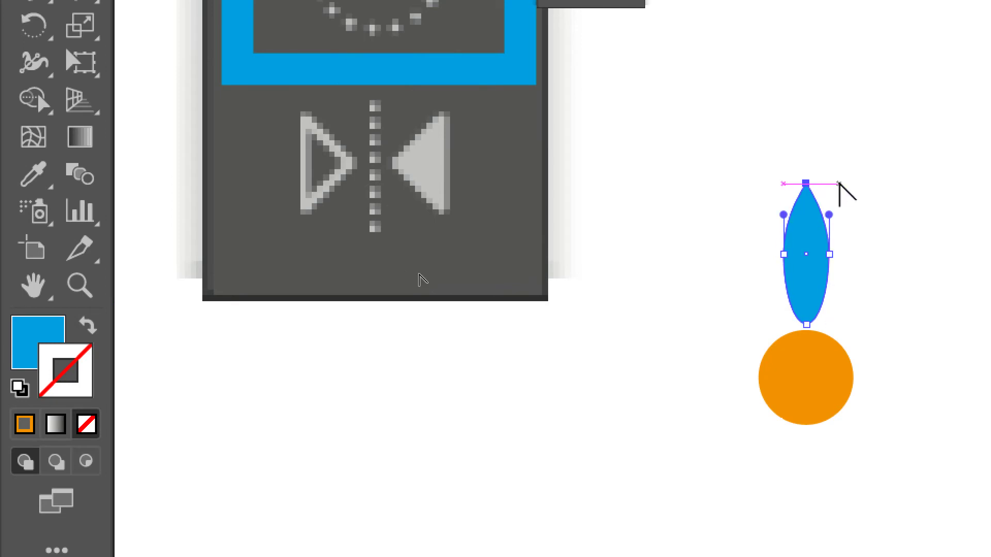
left_click(884, 317)
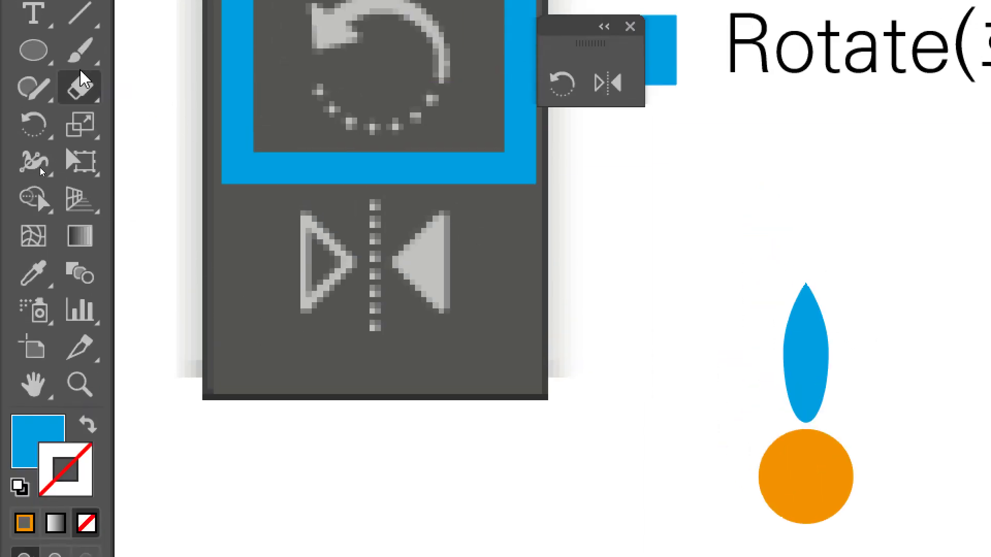
Draw a cyan circle above the narrow petal and convert its top anchor to a sharp corner point
key("l")
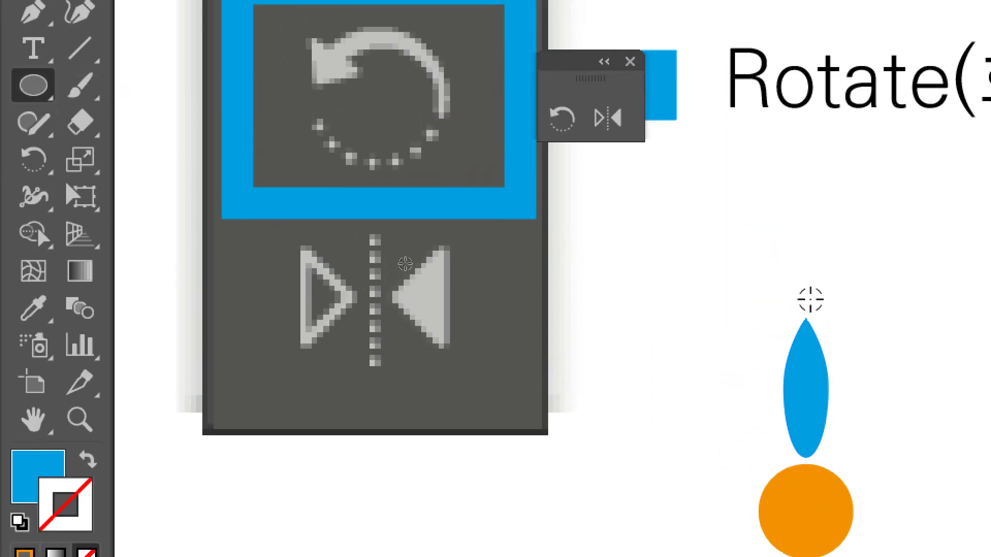
mouse_move(805, 294)
left_mouse_down()
mouse_move(785, 254)
mouse_move(766, 254)
left_mouse_up()
left_click_drag(822, 303, 818, 240)
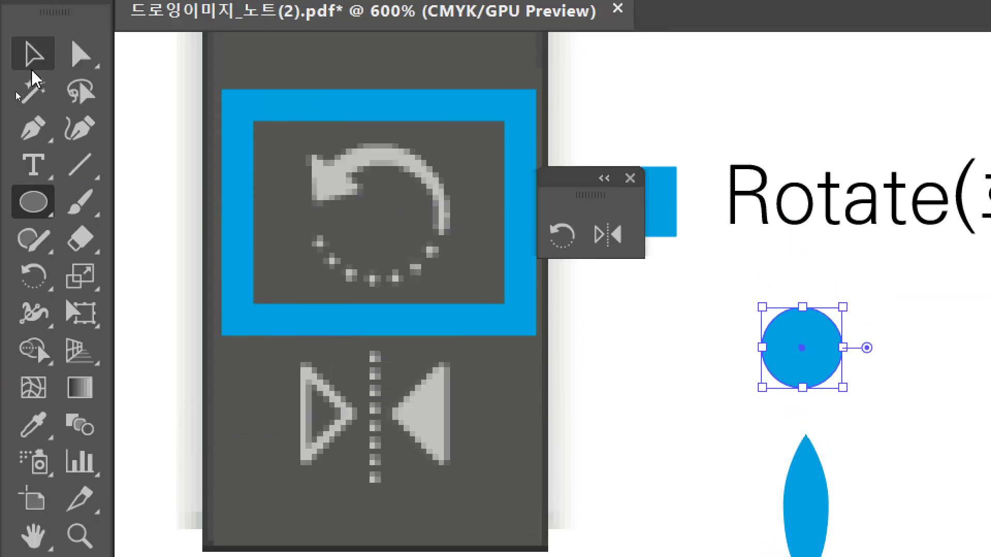
left_click(33, 10)
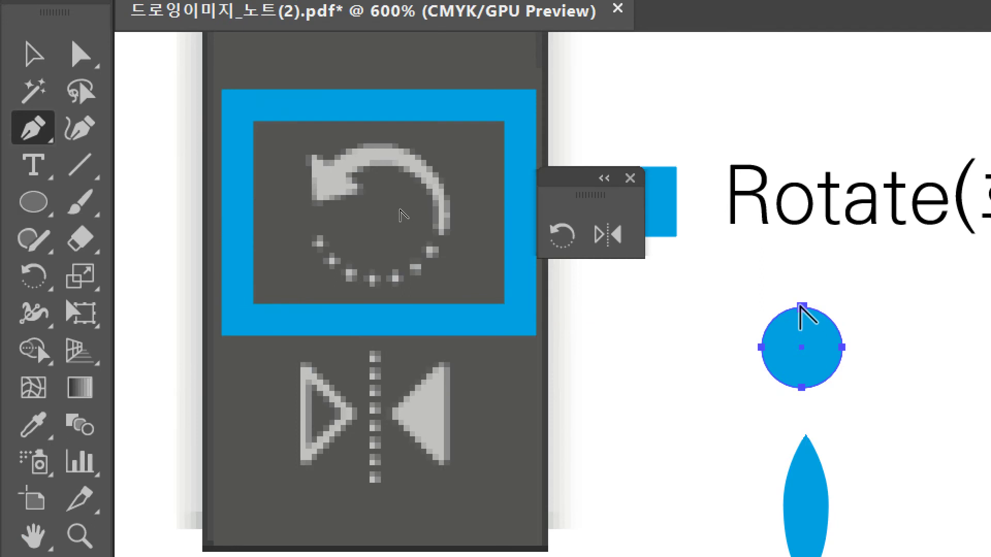
left_click(801, 305, "alt")
left_click(875, 361, "ctrl")
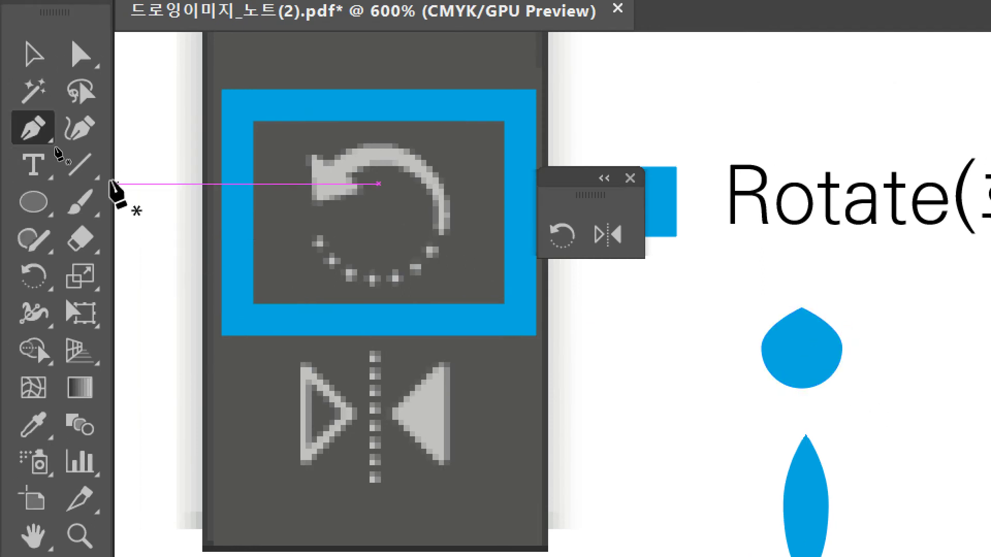
Draw a wider vertical cyan ellipse beside the other petals and convert its top anchor to a sharp corner point
left_click(34, 200)
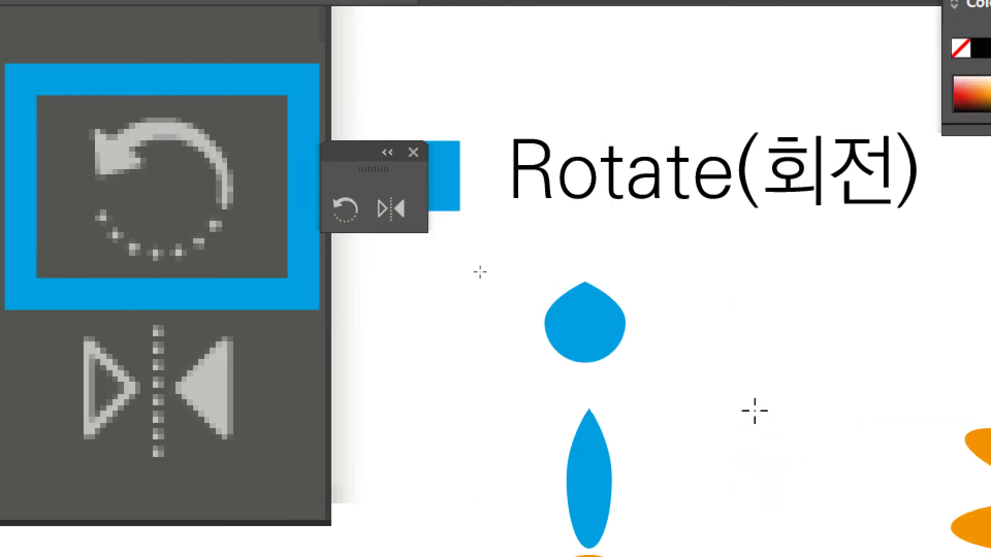
left_click_drag(673, 335, 738, 463)
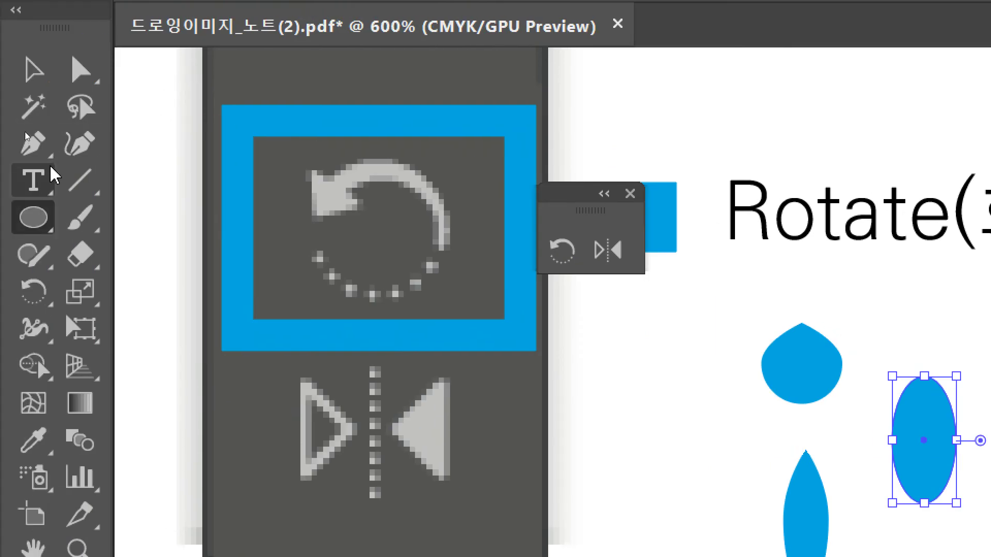
left_click(34, 146)
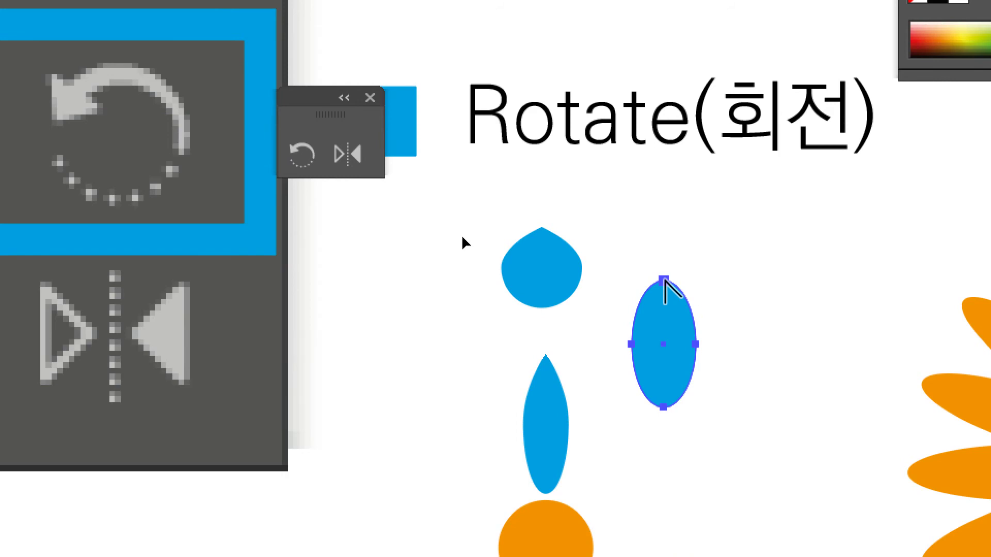
left_click(664, 280, "alt")
left_click(762, 416, "ctrl")
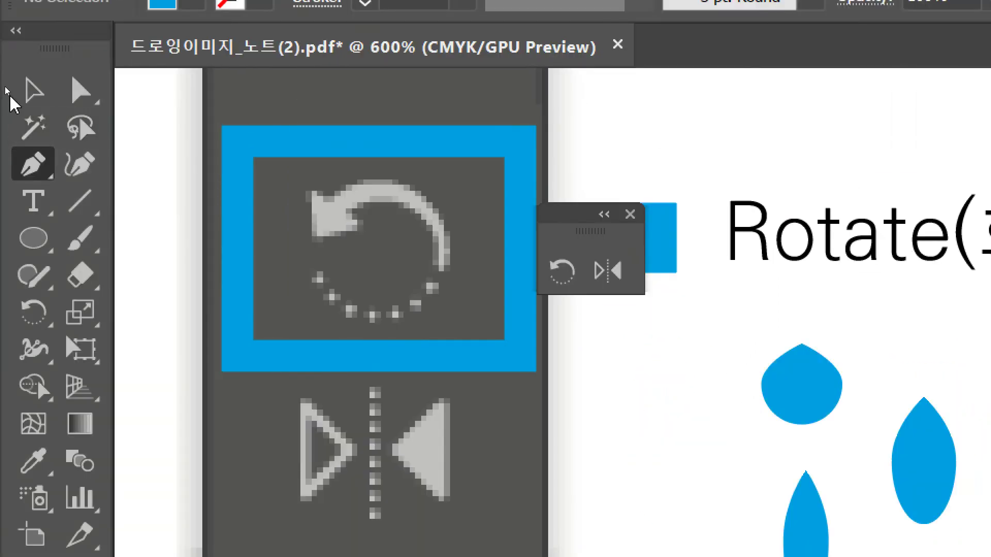
Delete the round petal and the narrow petal above the orange circle
left_click(33, 92)
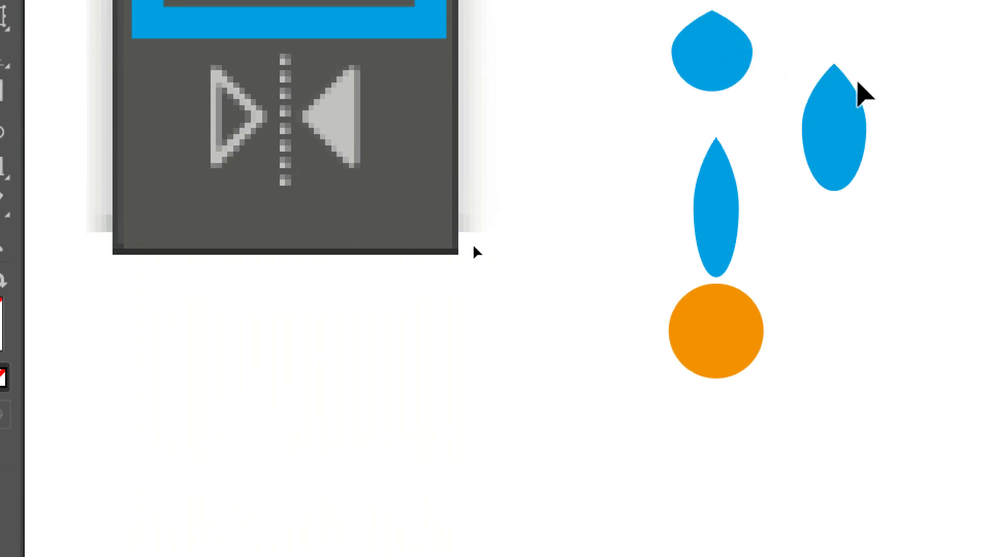
left_click(736, 66)
key("Delete")
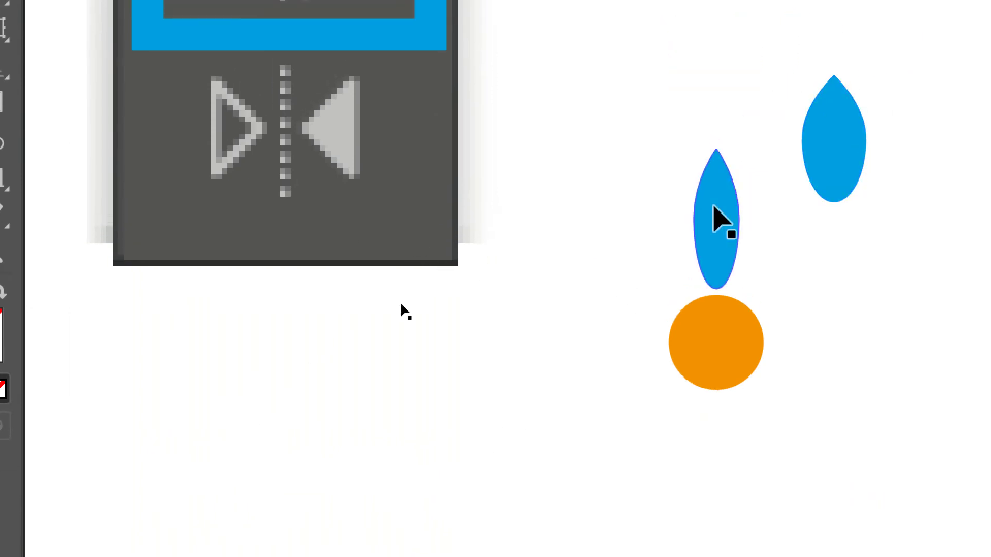
left_click(719, 221)
key("Delete")
Move the remaining wide petal directly above the orange circle, aligned with its vertical centre, and deselect it
left_click_drag(709, 233, 738, 221)
left_click(833, 287)
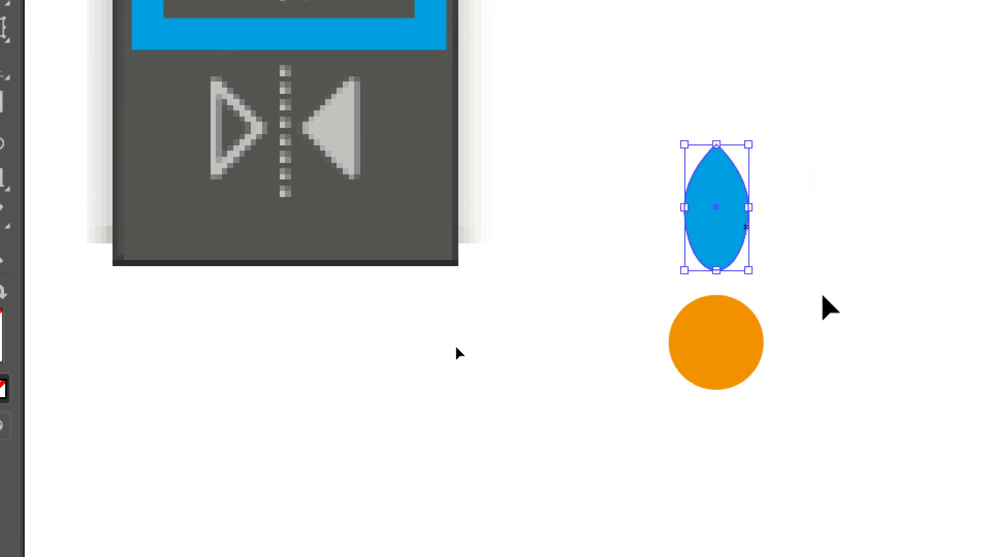
left_click(830, 307)
Convert the wide petal's bottom anchor to a sharp corner point so both ends are pointed
key("ctrl+plus")
left_click(737, 240)
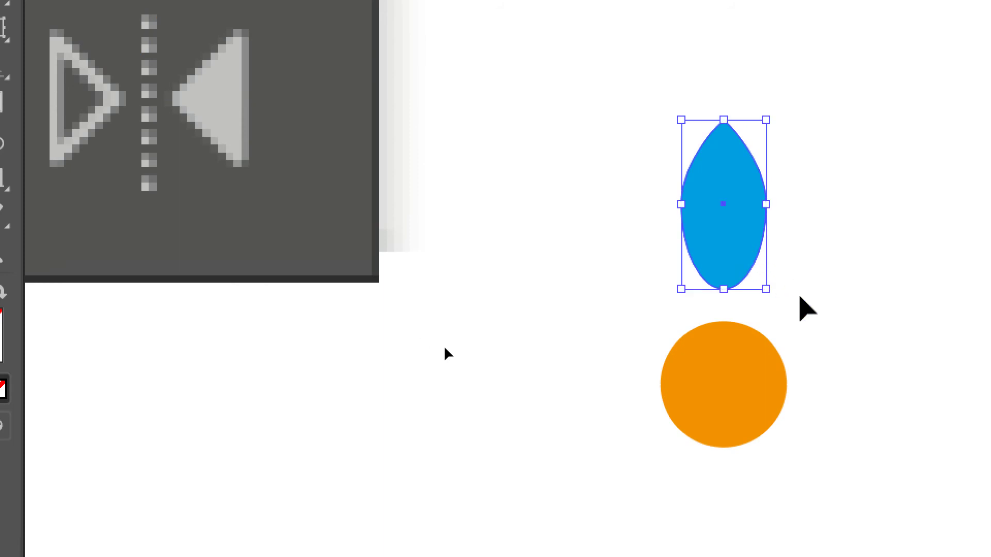
key("p")
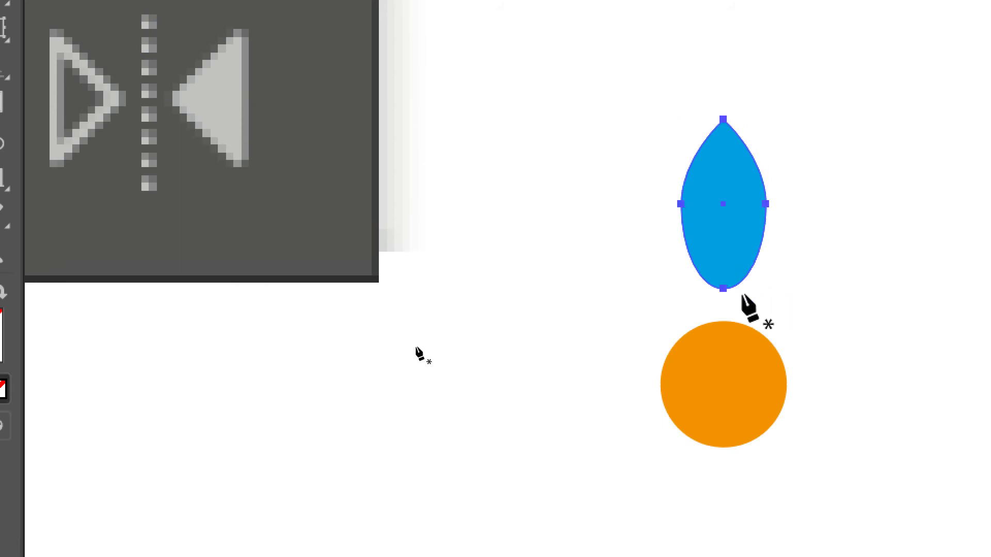
left_click(722, 289, "alt")
left_click(867, 350, "ctrl")
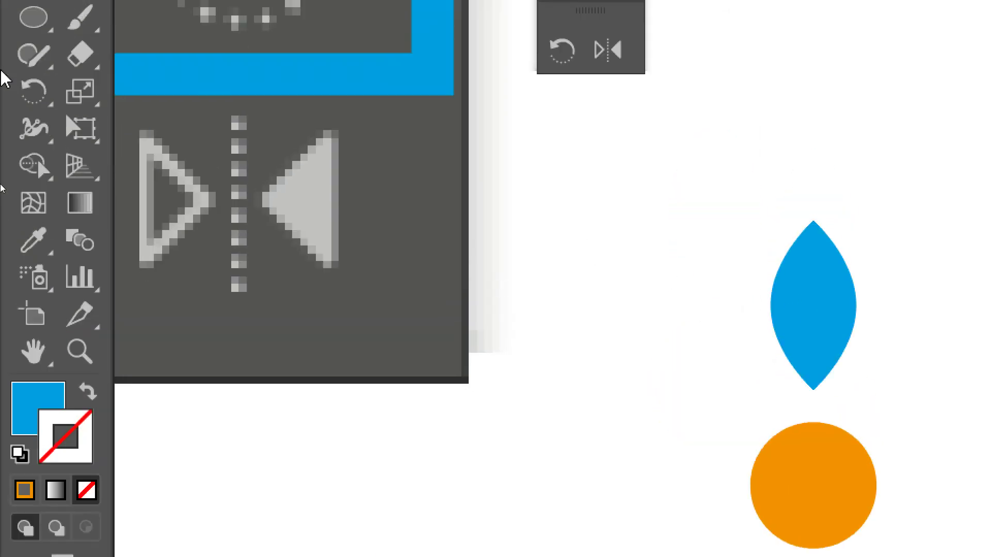
Move the pointed petal down until its lower tip touches the orange circle, and activate the Rotate tool for it
left_click(33, 66)
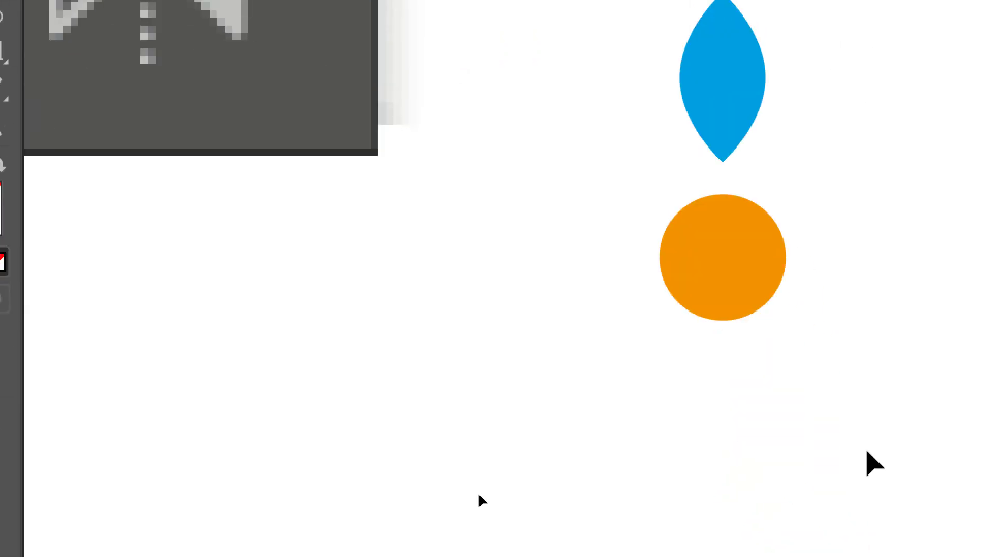
left_click_drag(702, 73, 697, 110)
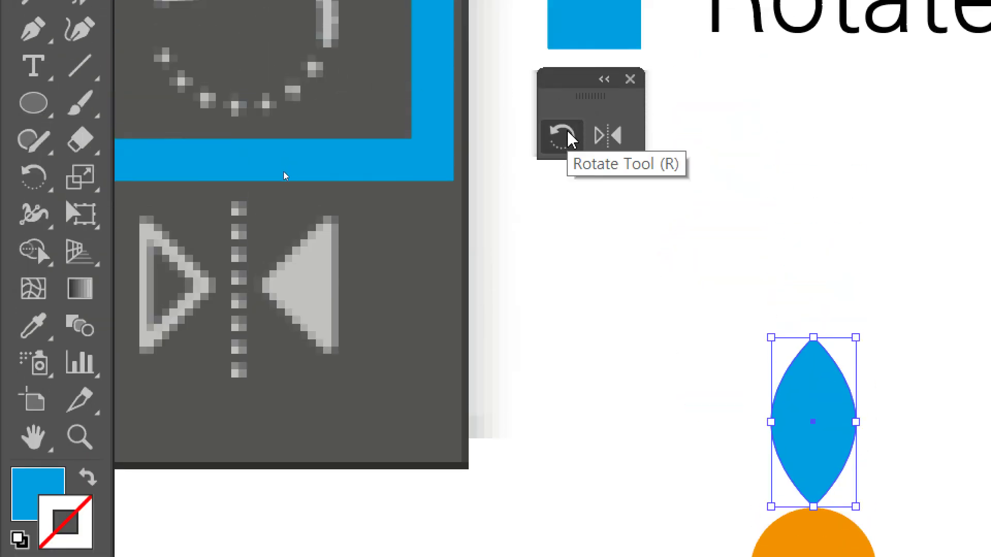
left_click(561, 137)
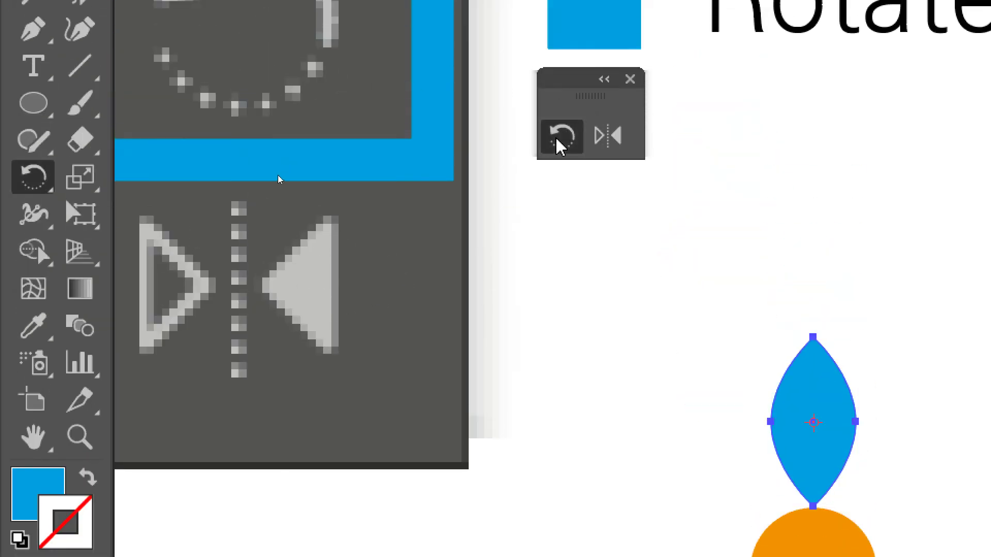
Select the pointed petal and open the Rotate tool's angle settings with the pivot at the orange circle's centre
key("v")
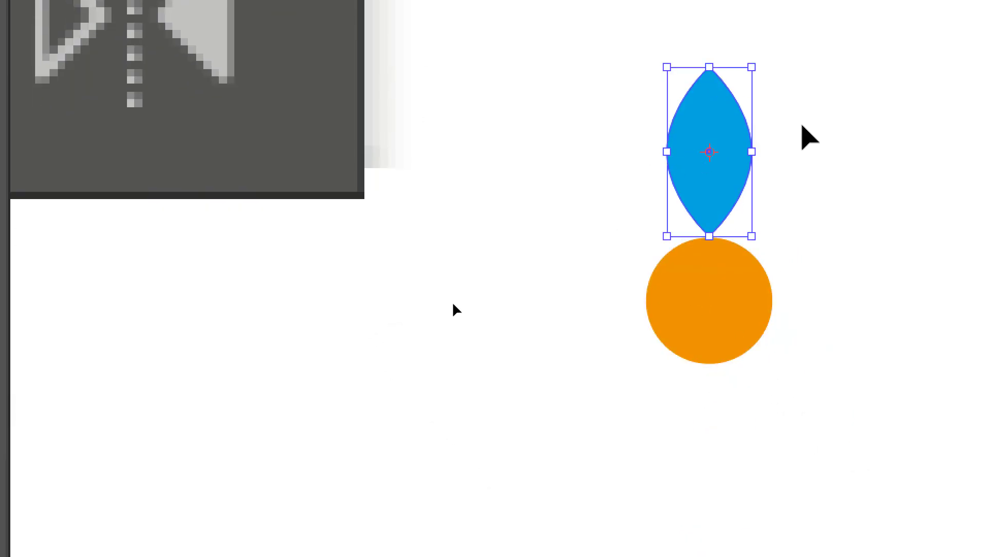
left_click(784, 146)
left_click(748, 153)
left_click(456, 136)
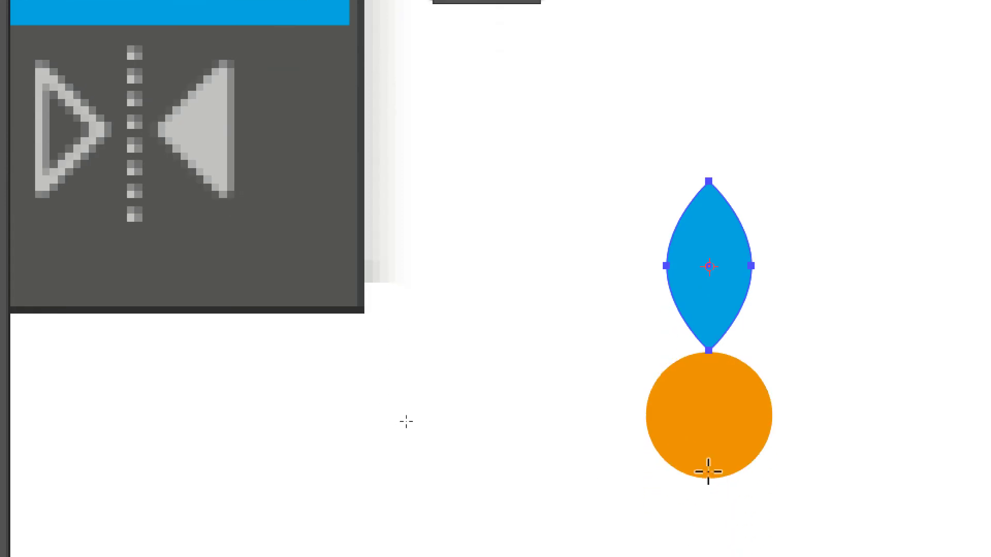
left_click(708, 414, "alt")
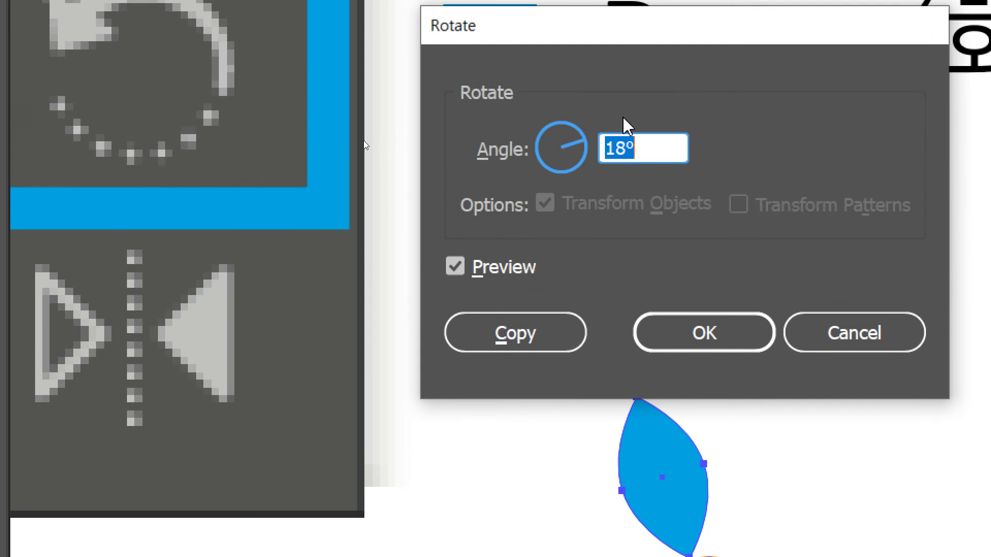
Set the rotation angle to 25°, compare the petal with and without the preview, and create a rotated copy
type("25")
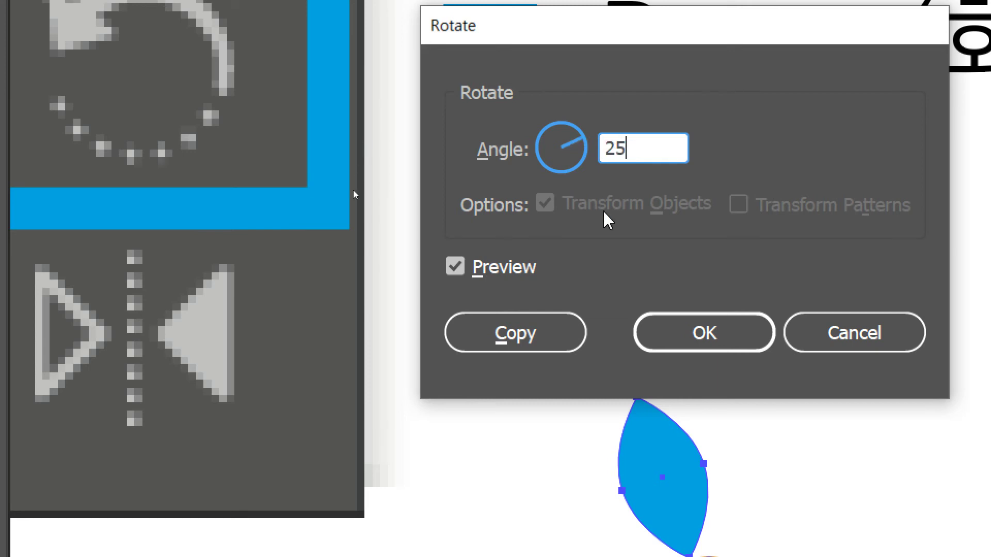
left_click(457, 271)
left_click(458, 269)
left_click(458, 270)
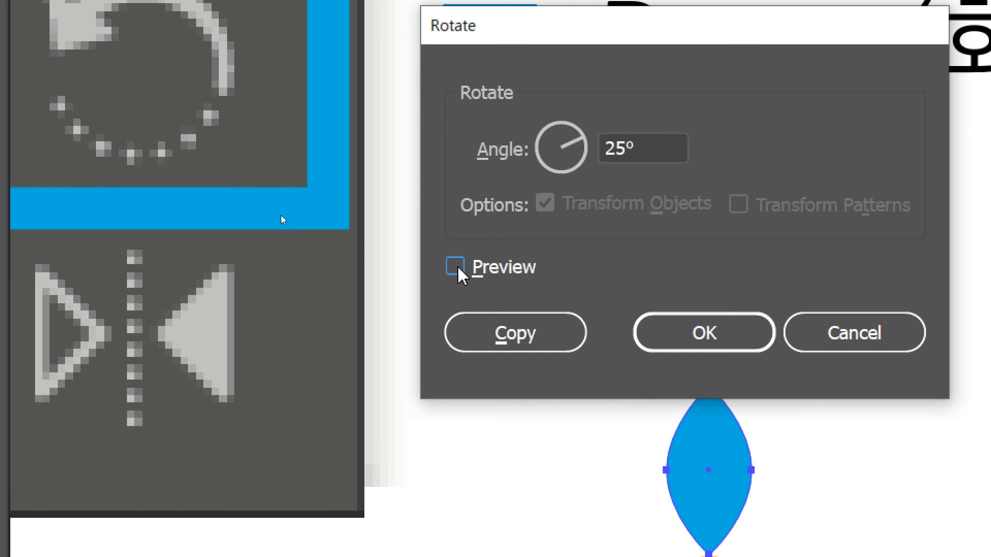
left_click(457, 269)
left_click(458, 269)
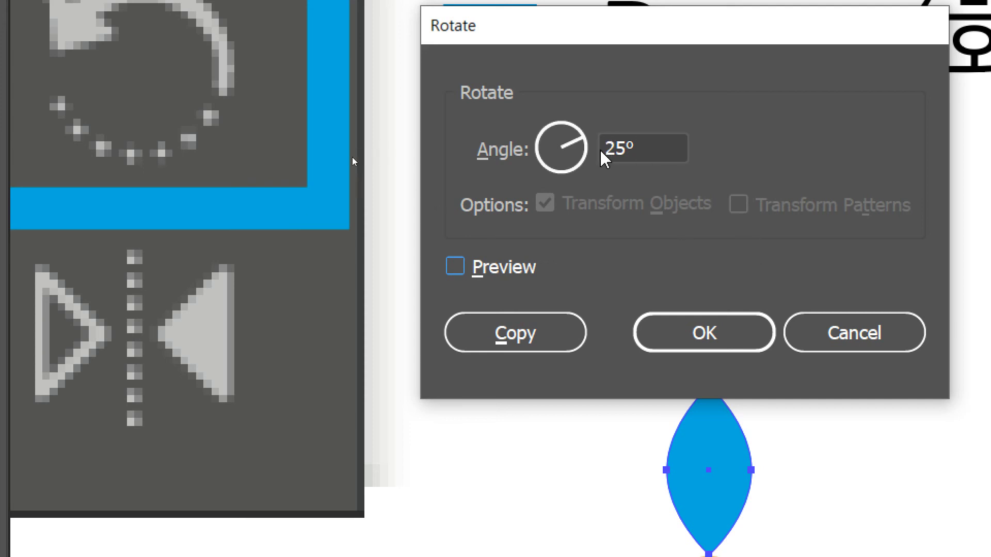
left_click(462, 272)
left_click(463, 272)
left_click(462, 272)
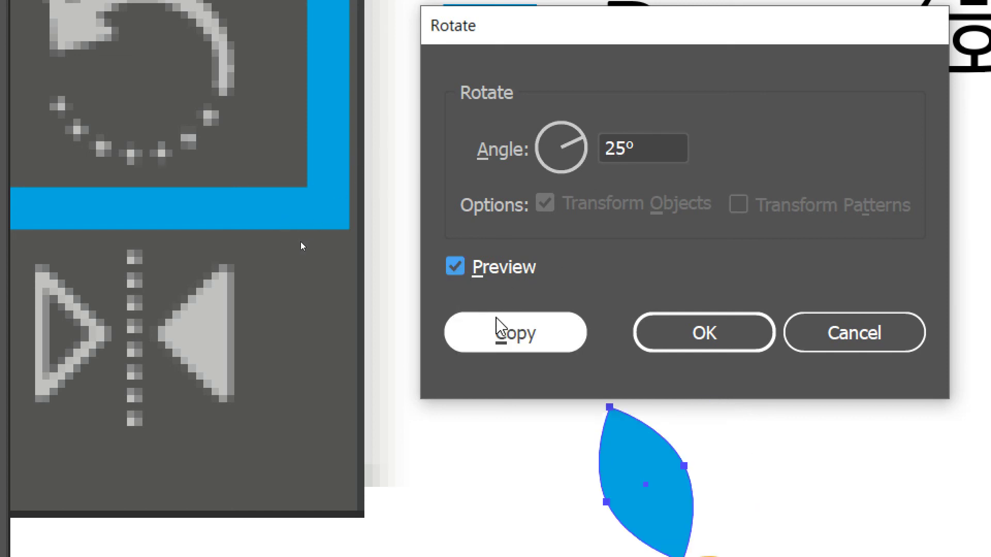
left_click(505, 335)
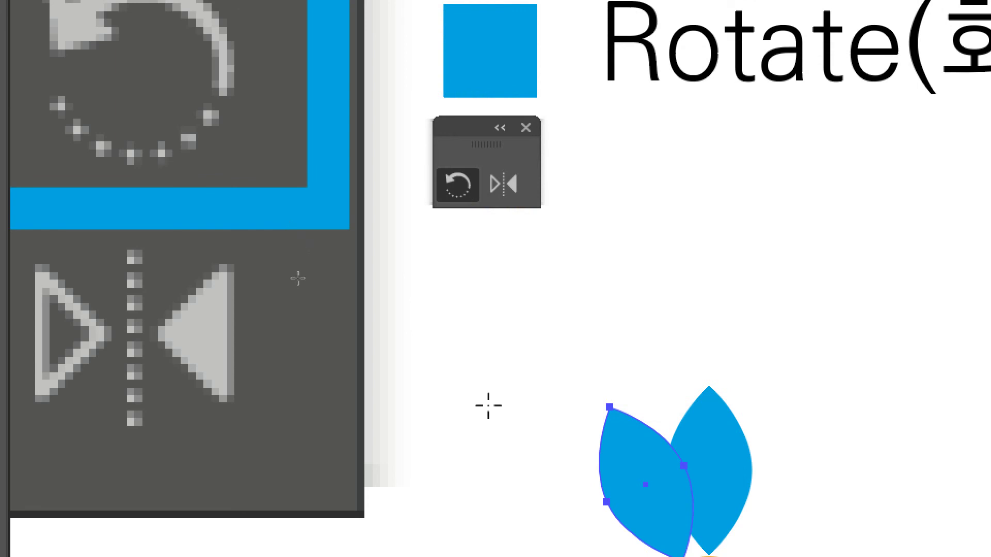
Repeat the rotated petal copy until blue petals ring the entire orange circle
key("ctrl+d")
key("ctrl+d")
key("ctrl+d")
key("ctrl+d")
key("ctrl+d")
key("ctrl+d")
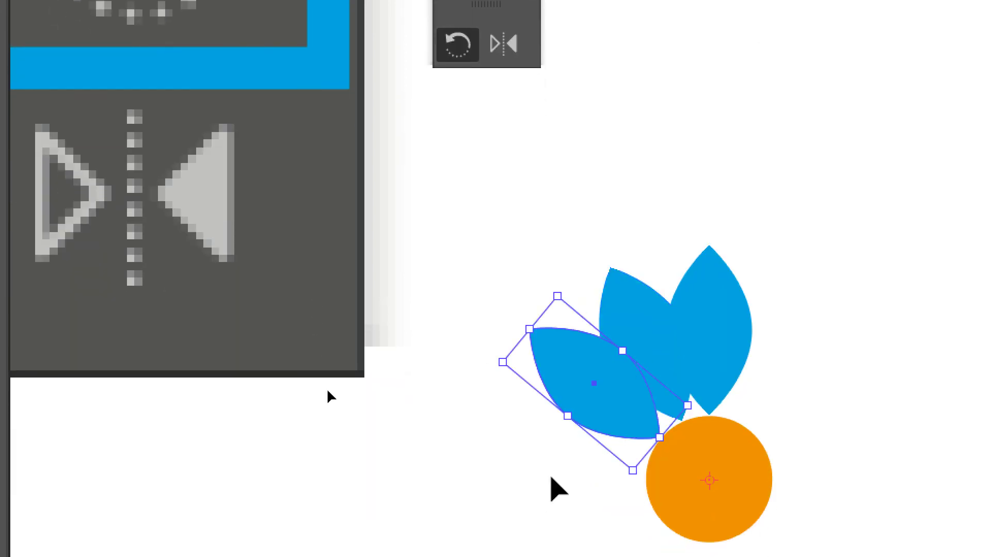
key("ctrl+d")
key("ctrl+d")
key("ctrl+d")
key("ctrl+d")
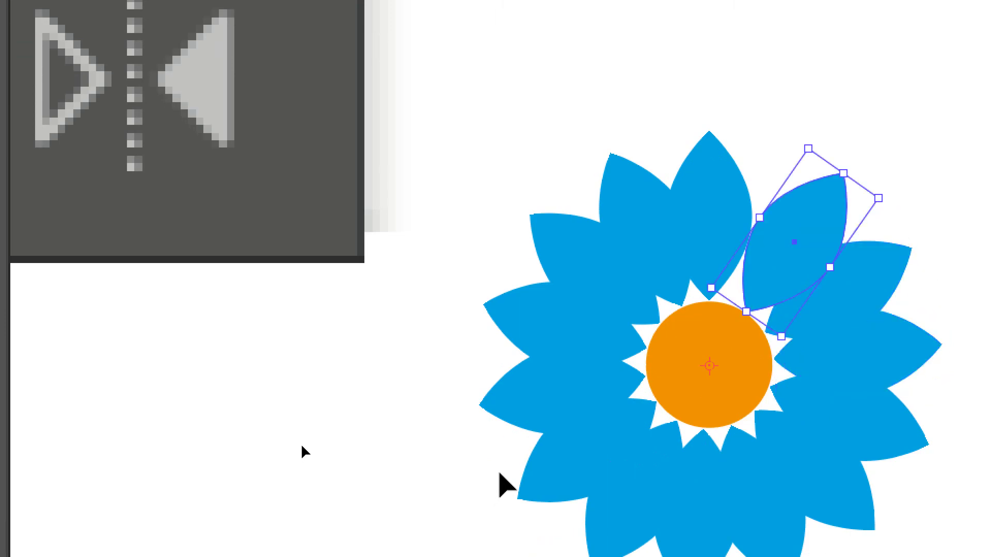
key("ctrl+d")
key("ctrl+d")
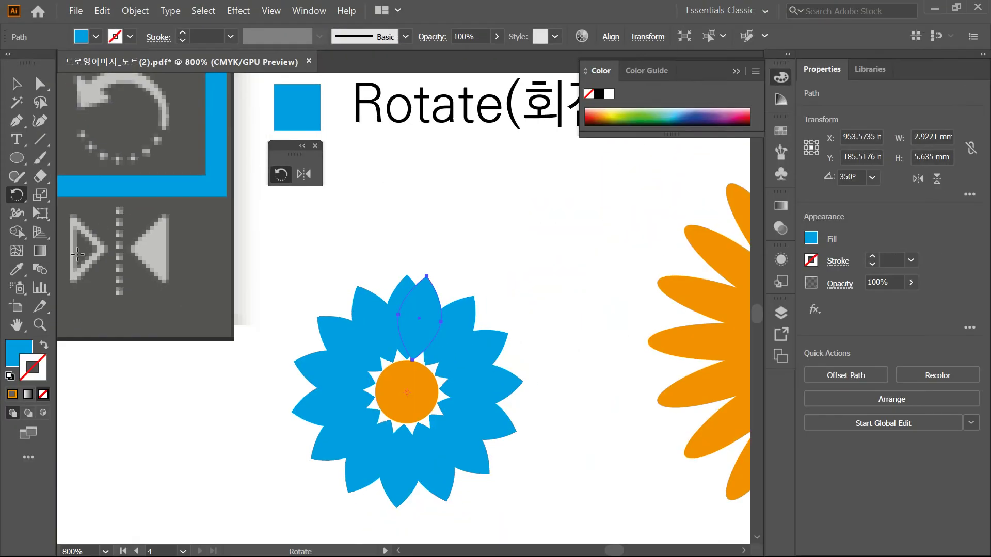
Enlarge the orange circle from its centre to about 6.23 mm in diameter, covering the petals' inner tips
left_click(11, 81)
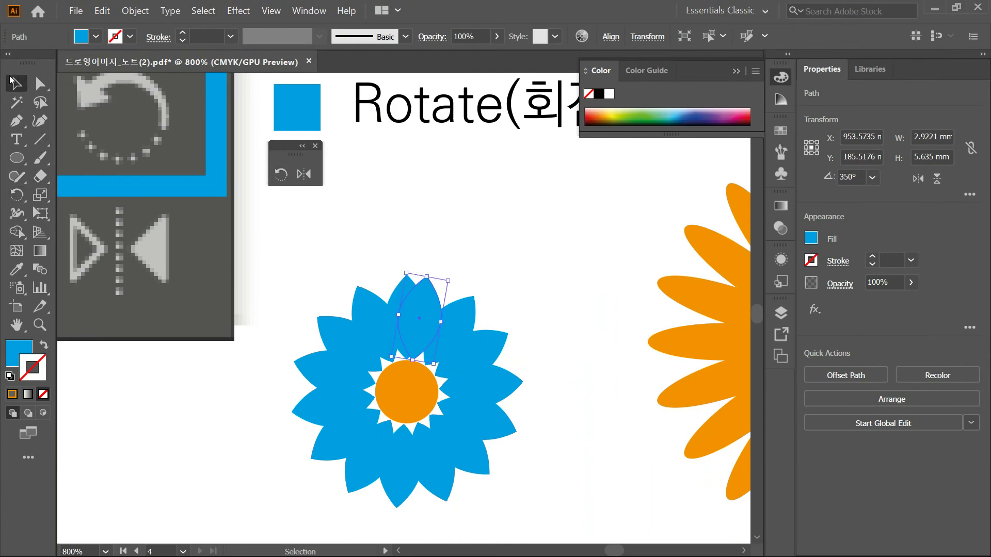
left_click(574, 376)
left_click(418, 388)
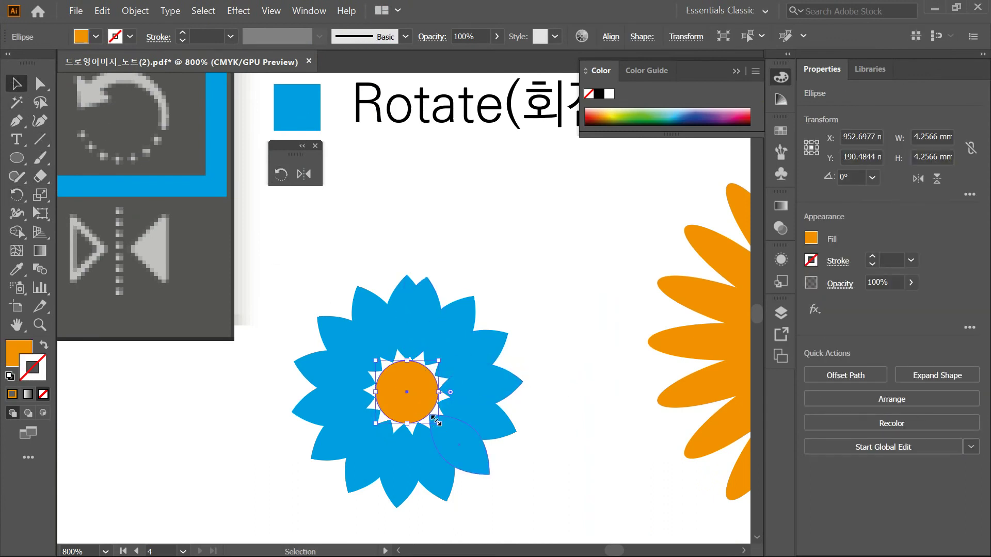
mouse_move(438, 424)
left_mouse_down()
mouse_move(448, 434)
mouse_move(436, 407)
mouse_move(447, 433)
left_mouse_up()
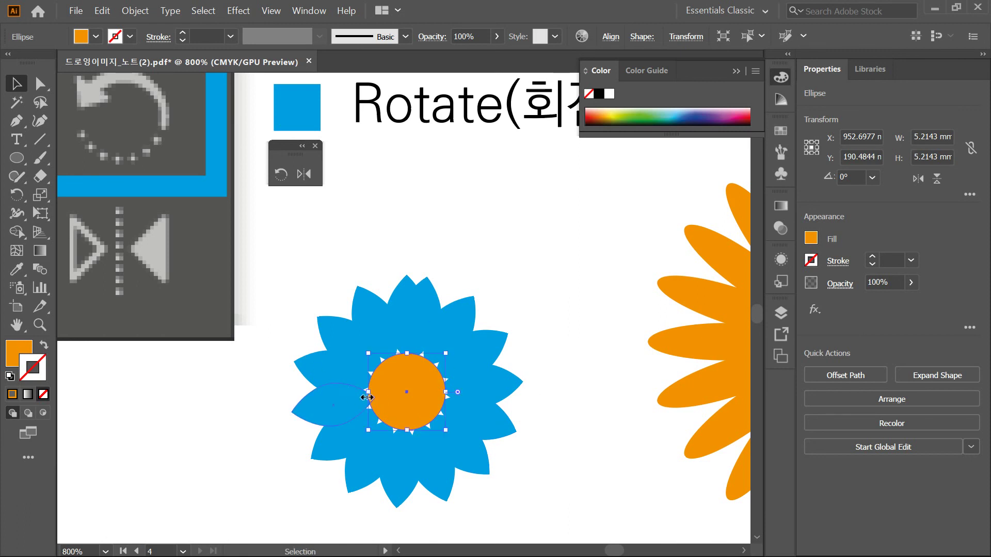
left_click_drag(446, 430, 453, 440)
Give the centre circle the default white fill and 1 pt black stroke
key("a")
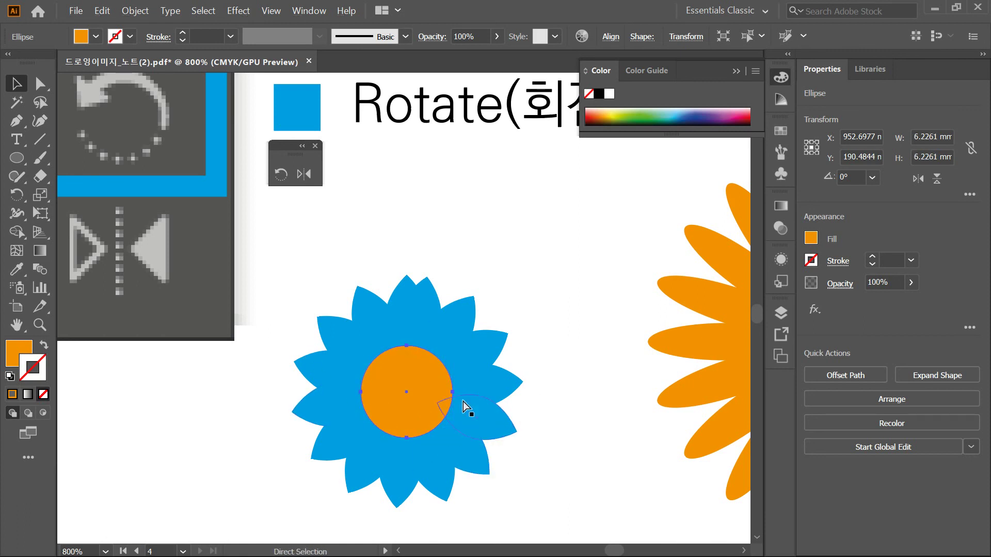
key("v")
left_click(43, 345)
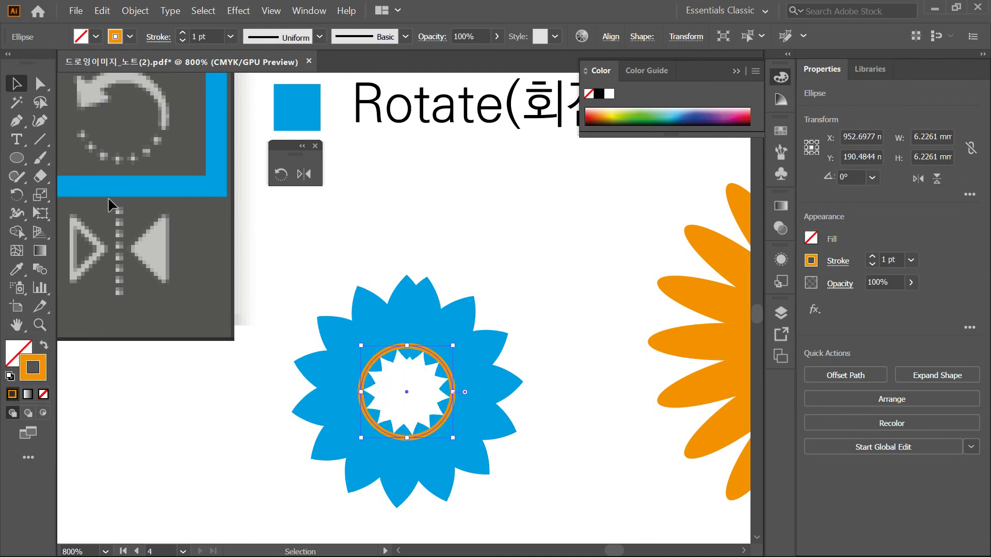
left_click(9, 376)
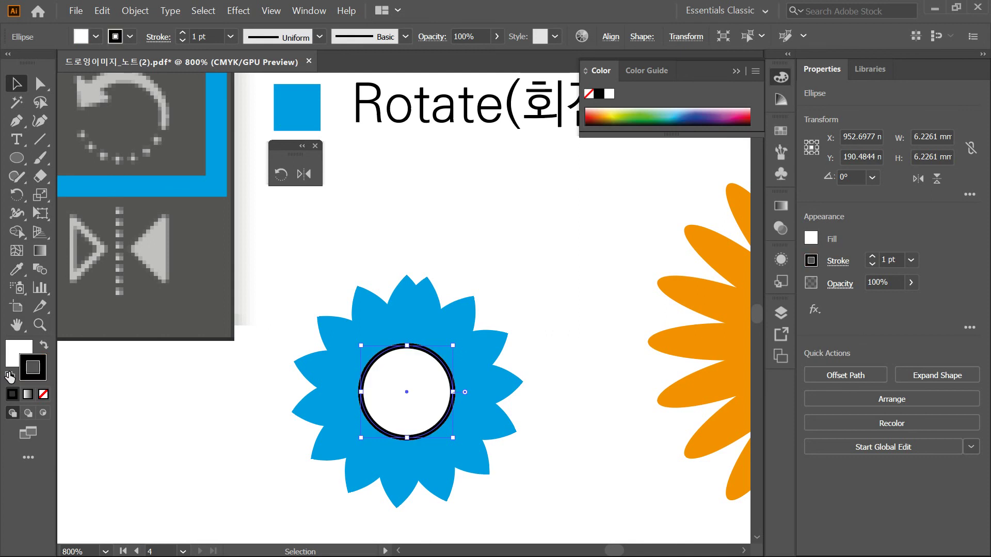
Select the white centre circle and lock it in place
left_click(375, 246)
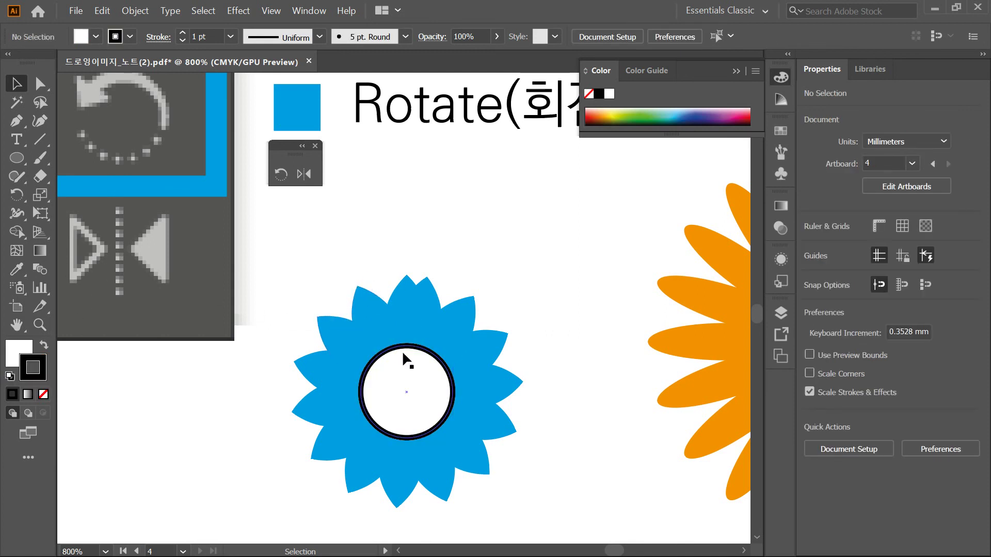
left_click(403, 354)
key("a")
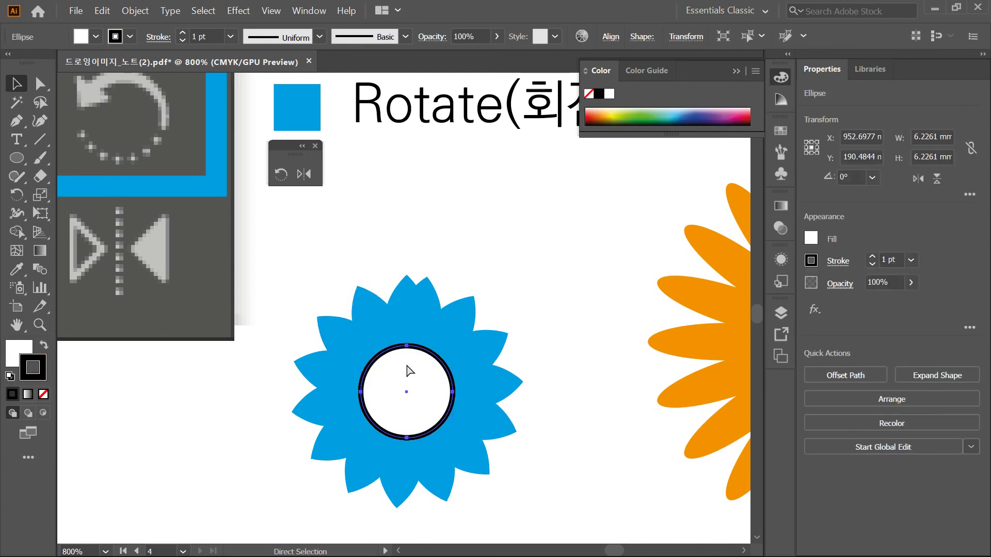
key("ctrl+shift+a")
key("v")
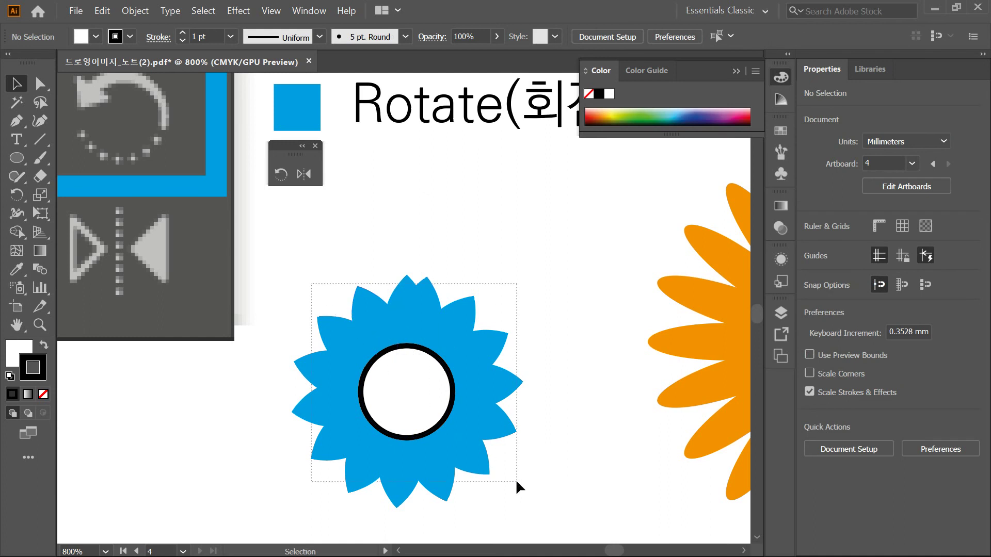
Select all the blue petals around the circle and give them a 1 pt black stroke
left_click(516, 483)
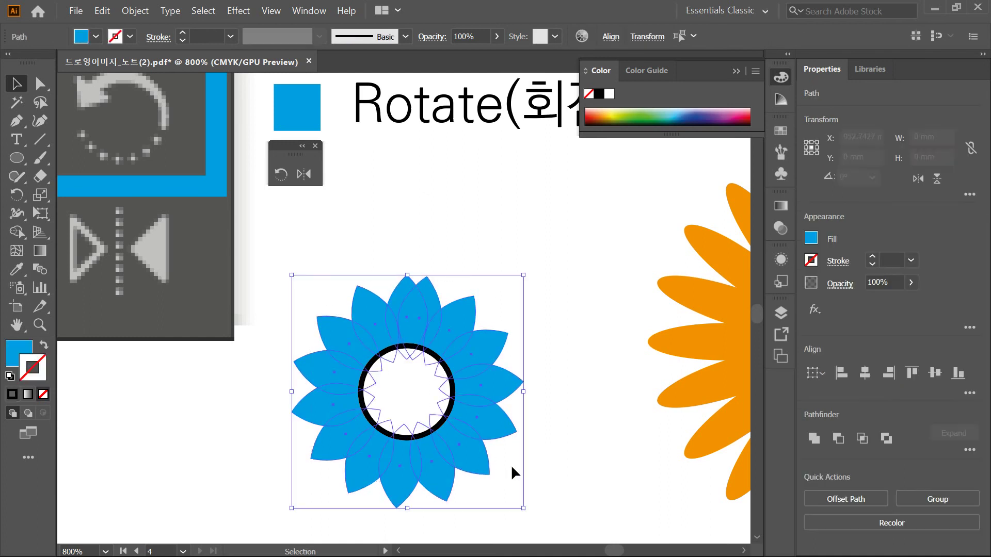
left_click(130, 36)
left_click(44, 63)
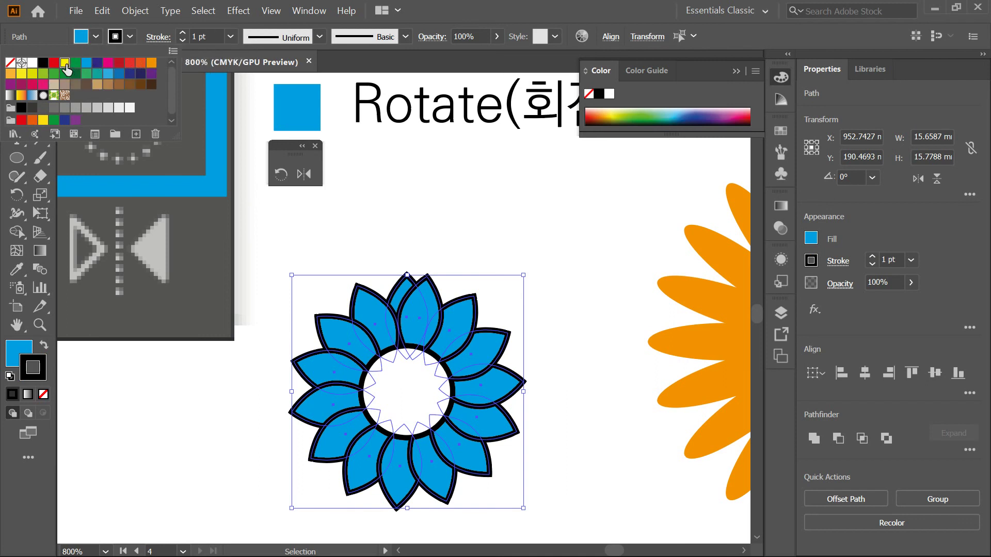
Try a CMYK Yellow stroke on the petals and undo it
left_click(65, 63)
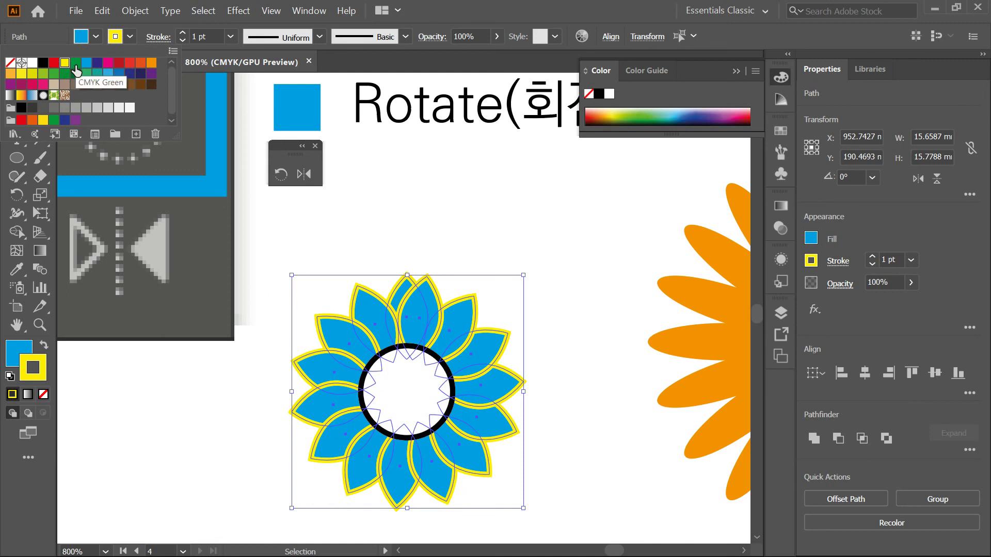
left_click(22, 347)
key("ctrl+z")
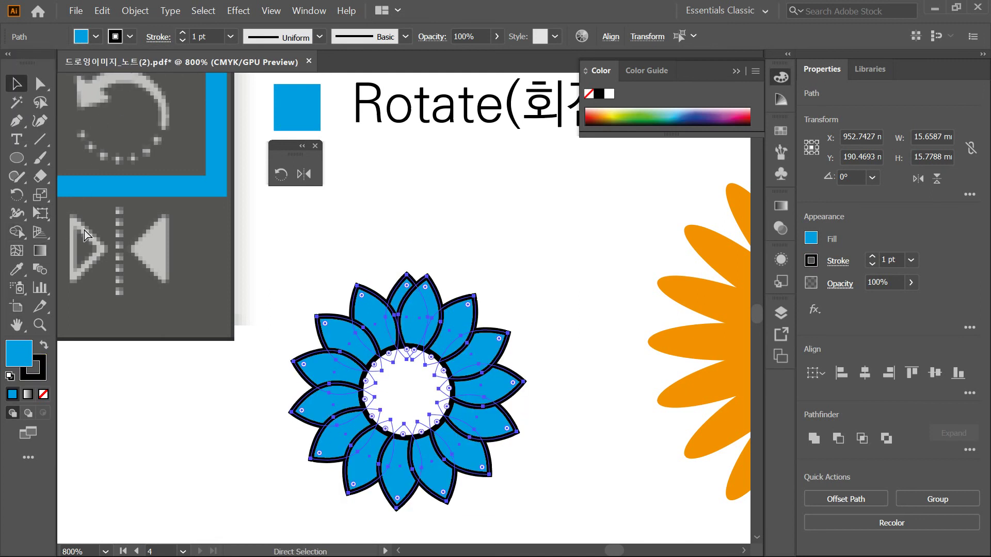
Change the petals' fill colour to orange and deselect the flower
left_click(96, 38)
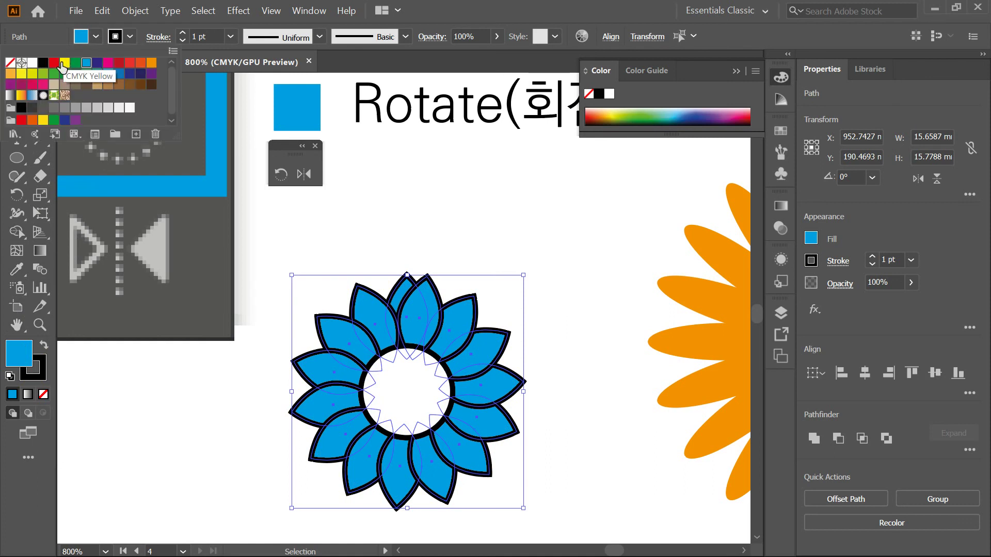
left_click(152, 62)
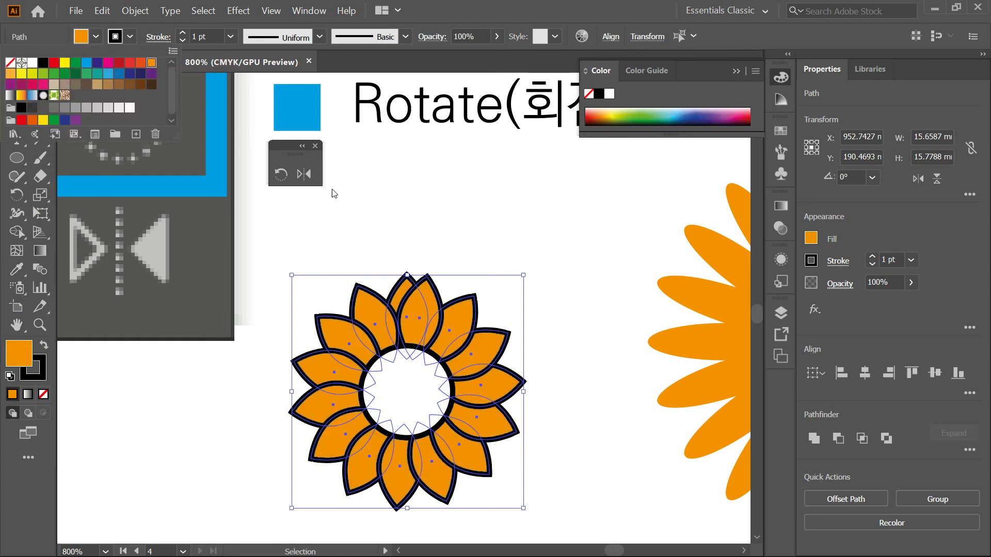
left_click(433, 231)
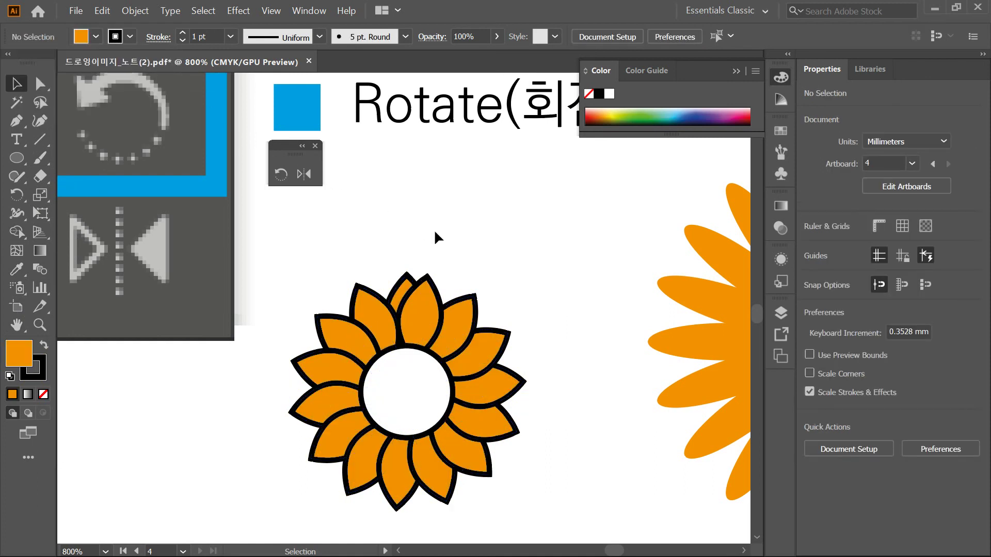